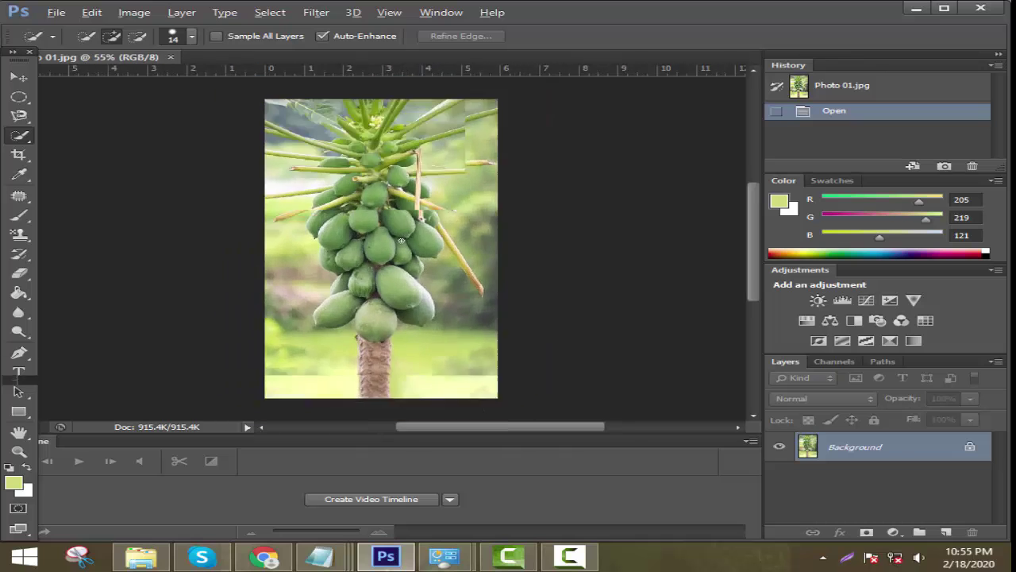
Open the reference photo s-l640.jpg from the Downloads folder and inspect the cut ripe papaya.
scroll(409, 230, up, 2)
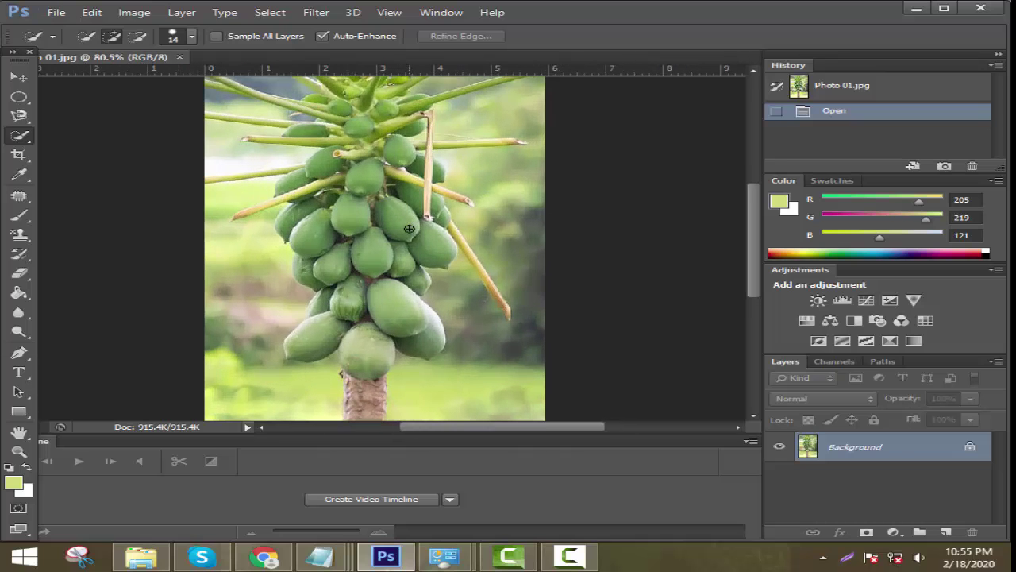
scroll(381, 236, down, 2)
click(58, 12)
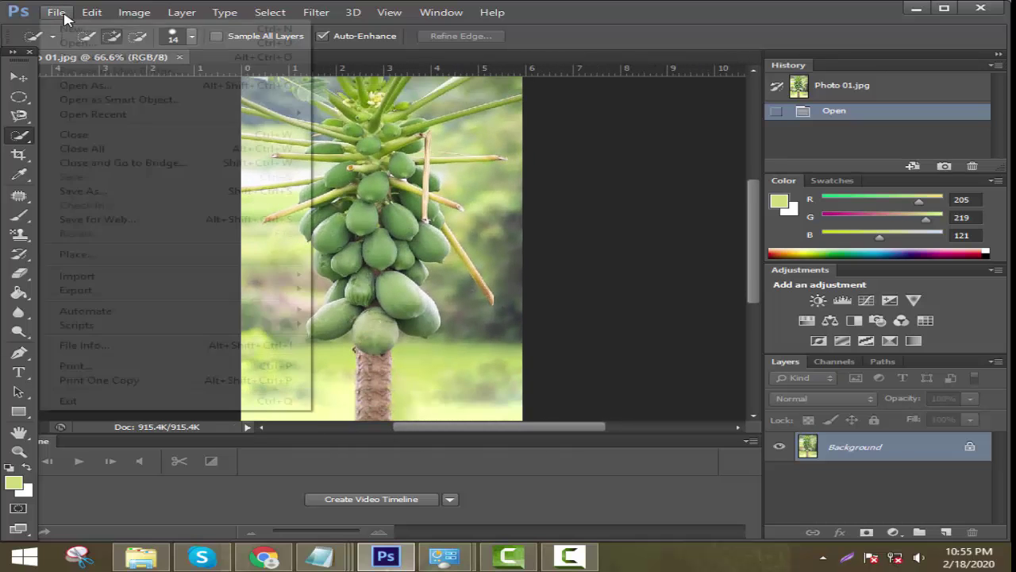
click(79, 43)
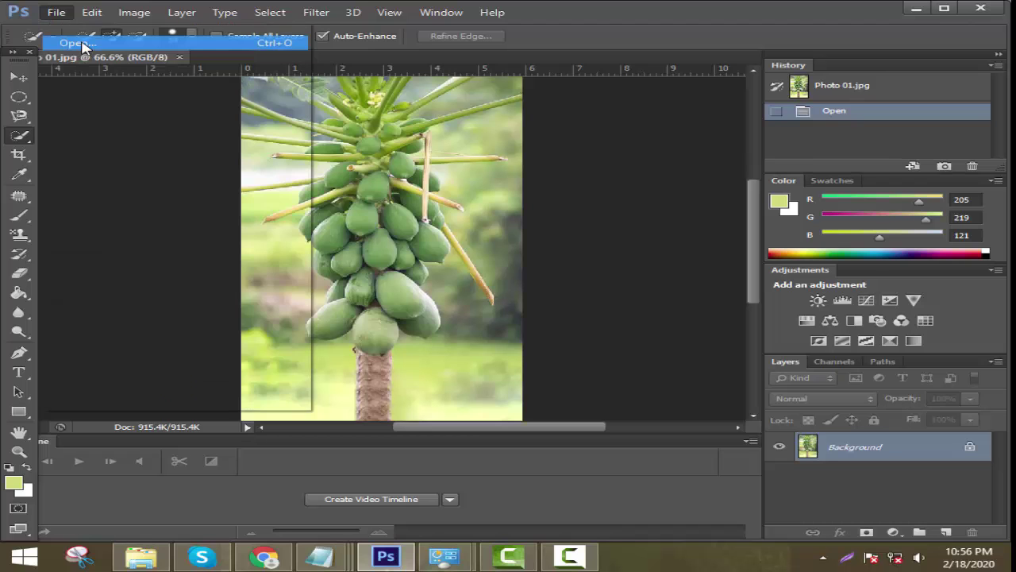
click(476, 314)
scroll(420, 375, down, 3)
click(278, 421)
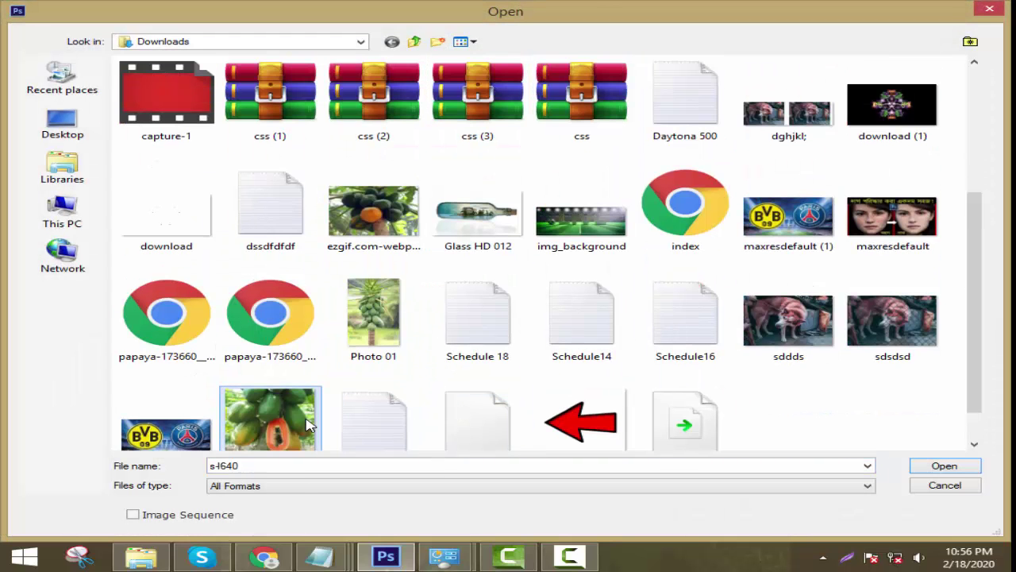
double_click(288, 421)
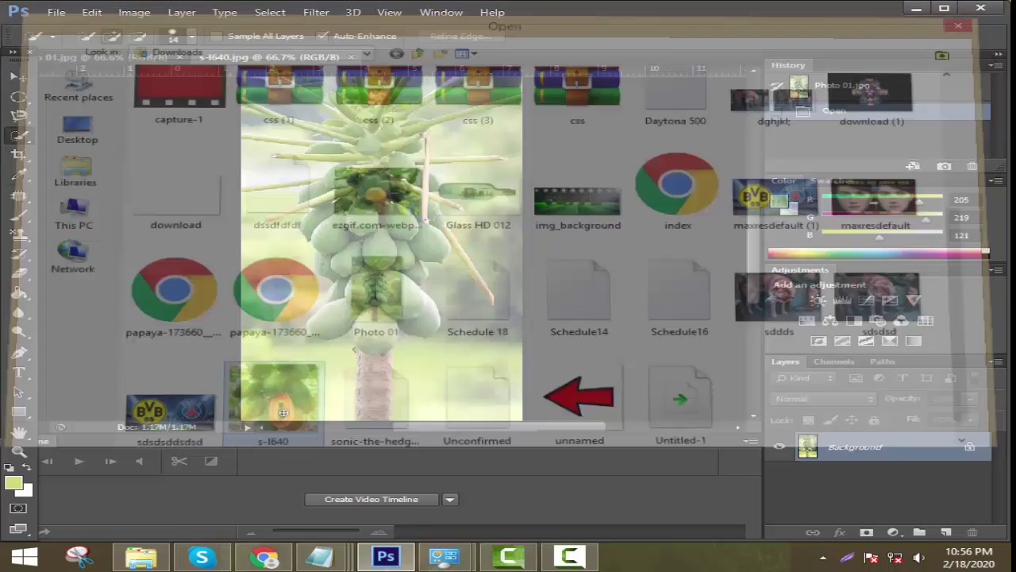
scroll(410, 288, up, 3)
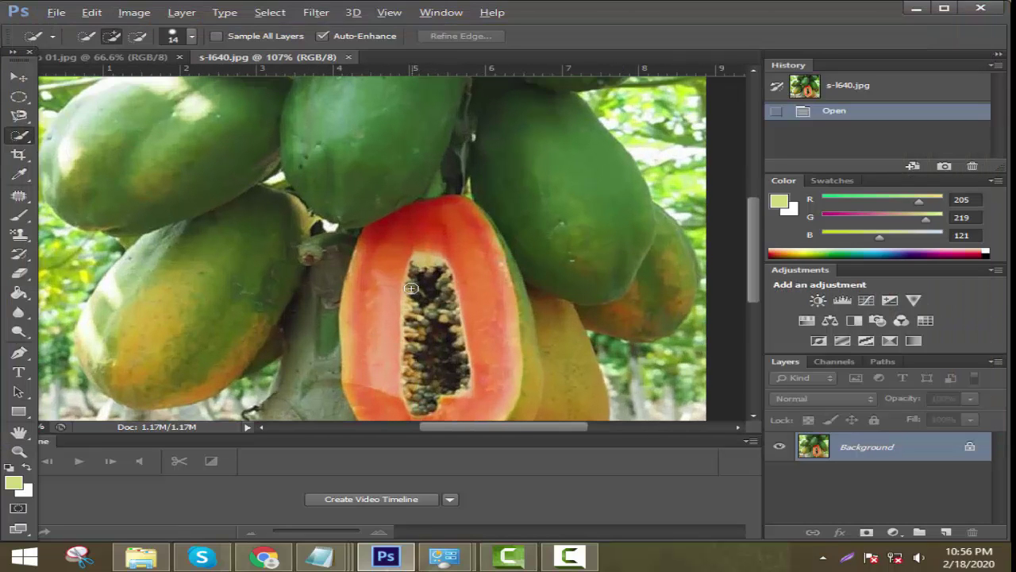
scroll(420, 306, down, 3)
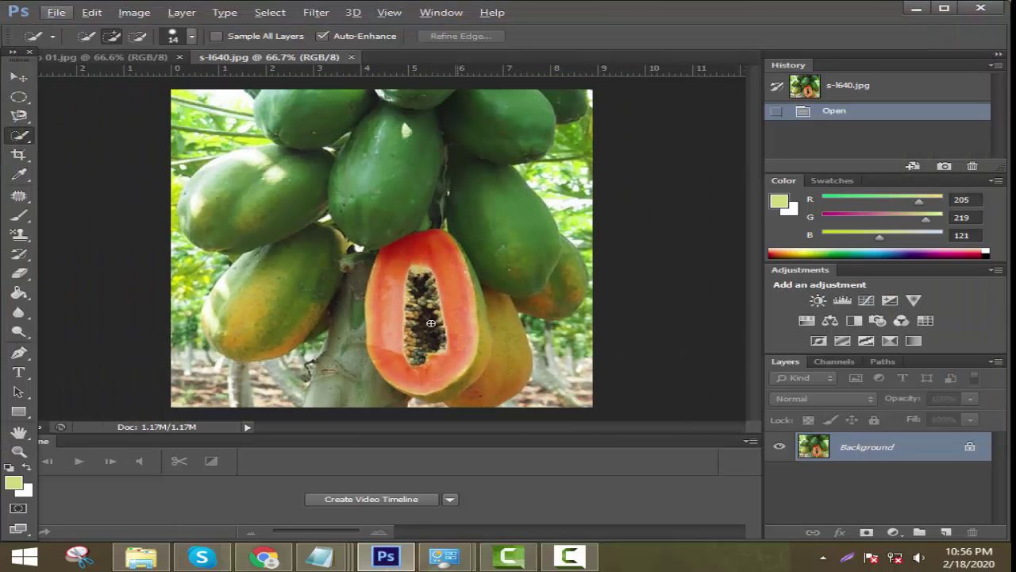
Return to Photo 01.jpg and duplicate its Background layer as "Blur".
click(147, 58)
scroll(285, 144, up, 2)
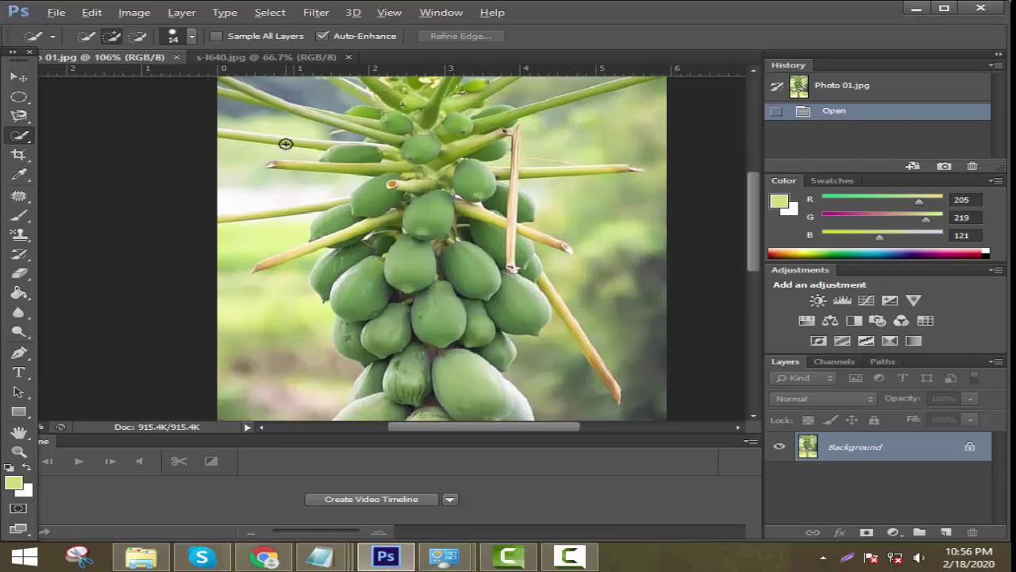
scroll(285, 144, down, 3)
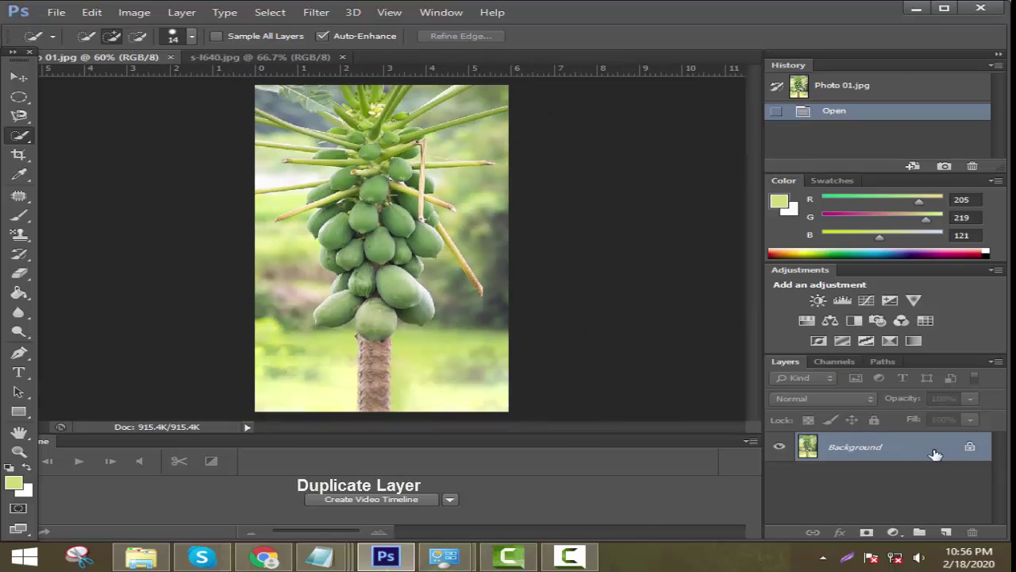
right_click(907, 451)
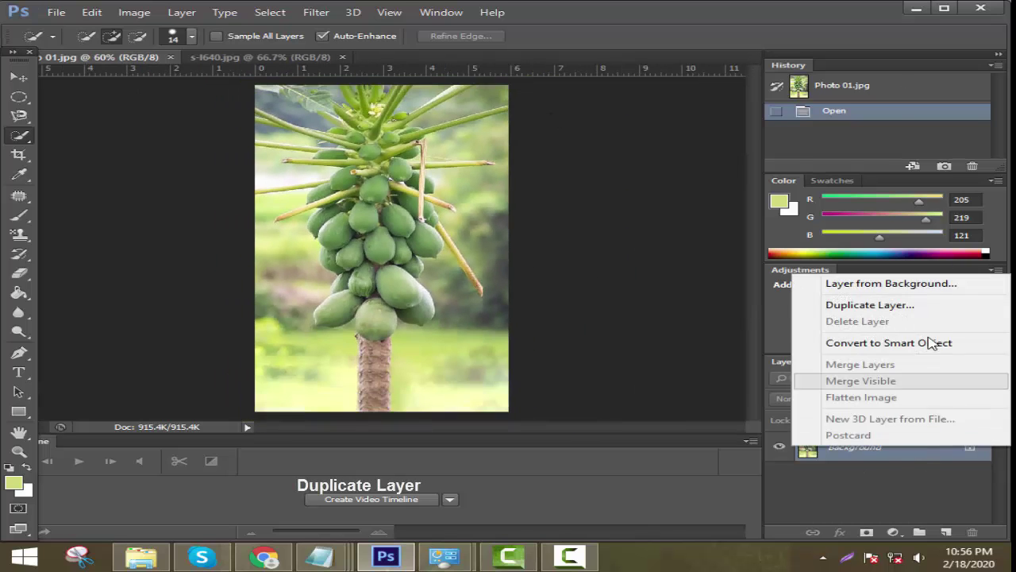
click(877, 306)
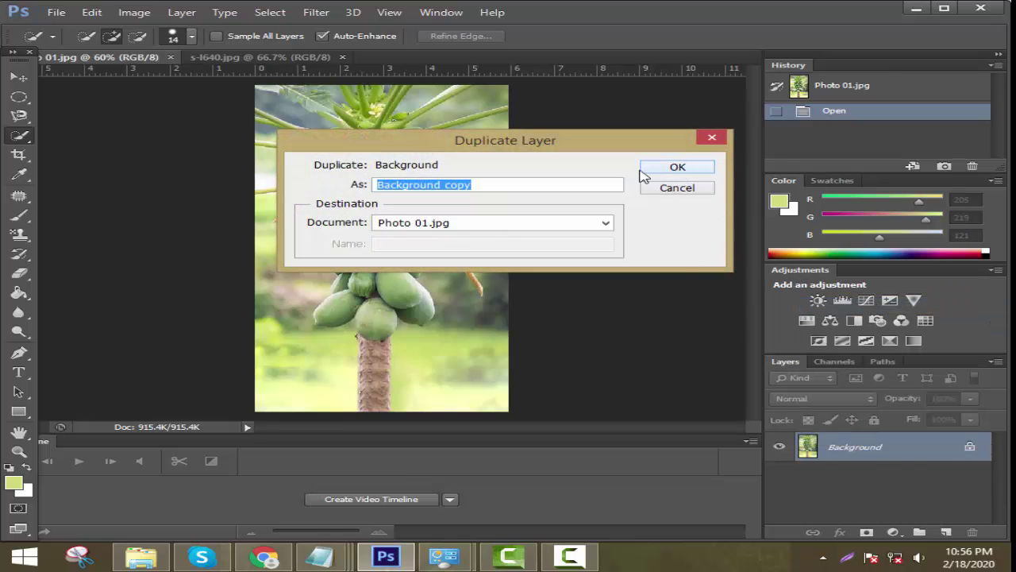
text(Blur)
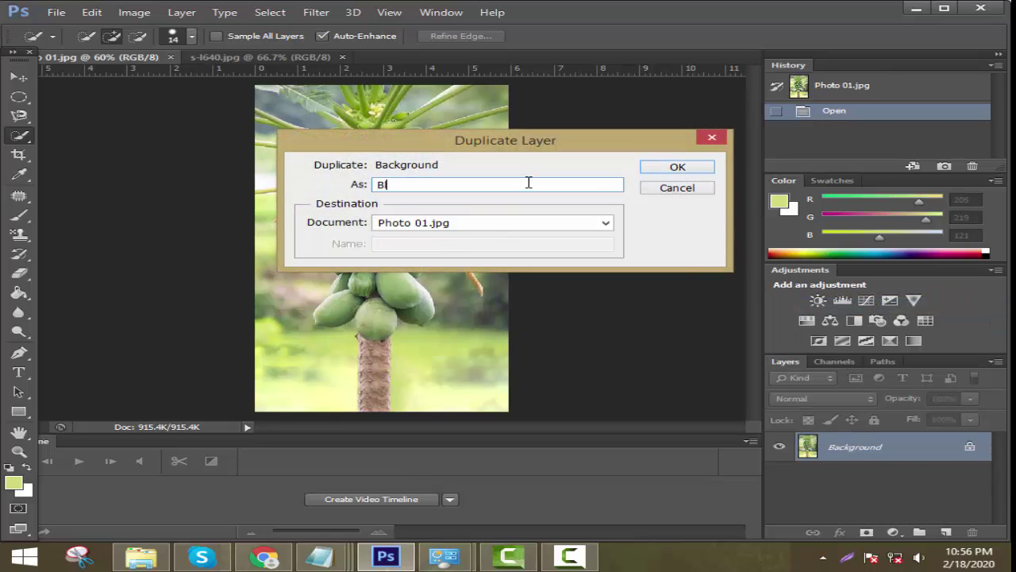
click(673, 168)
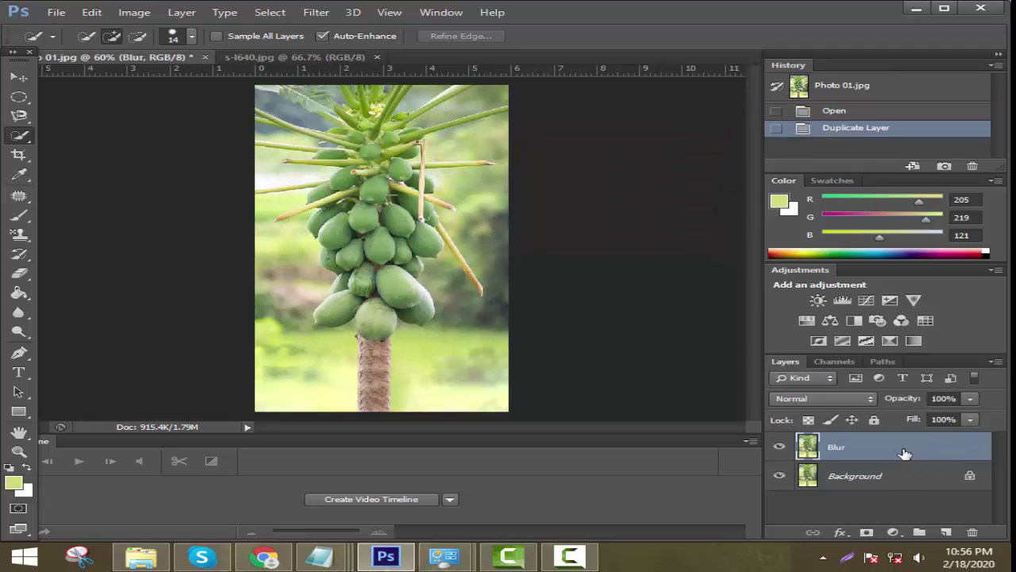
Apply a Gaussian Blur with a radius of 8.2 pixels to the Blur layer.
click(318, 12)
mouse_move(399, 165)
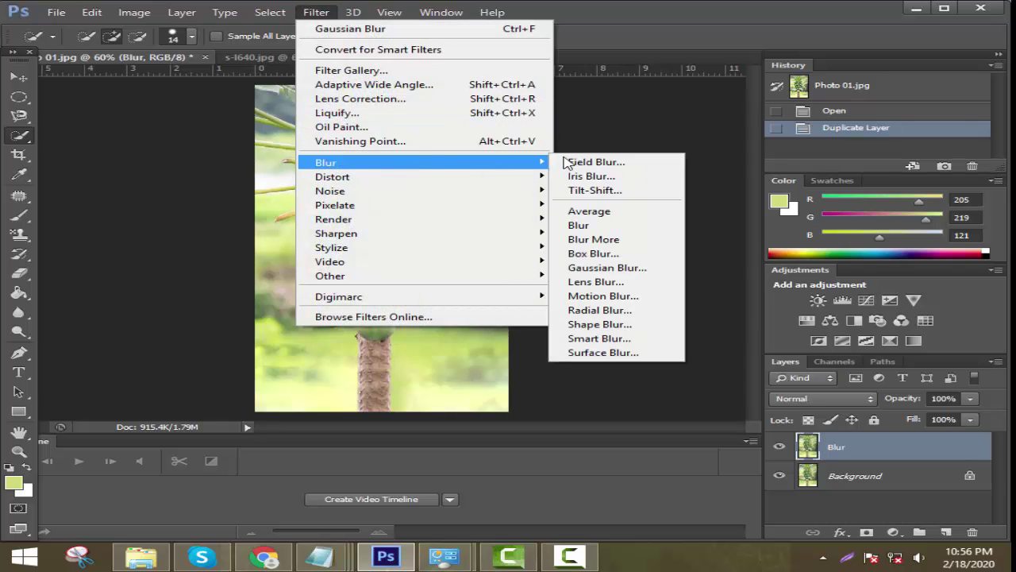
click(603, 270)
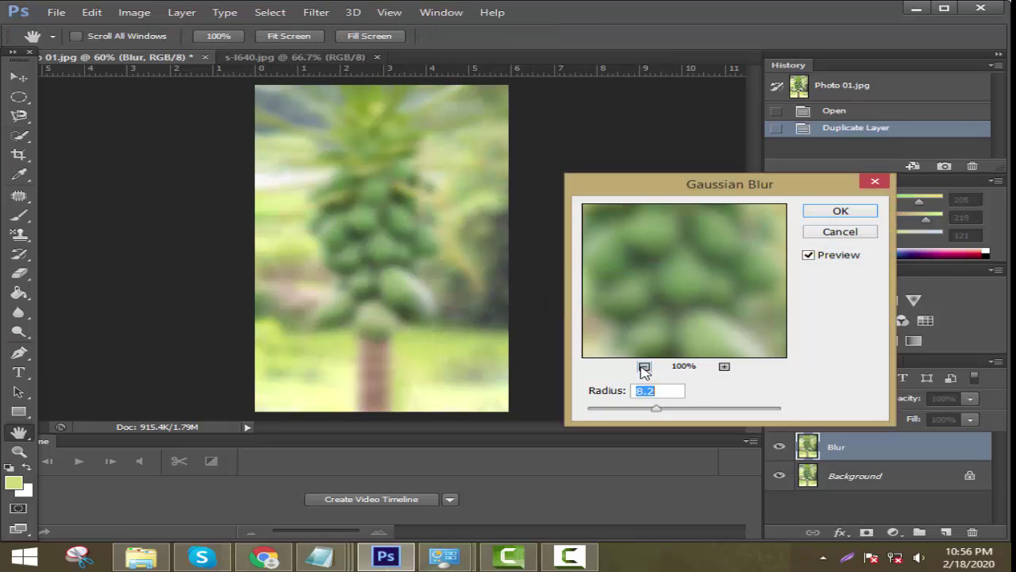
click(644, 367)
click(644, 367)
click(644, 366)
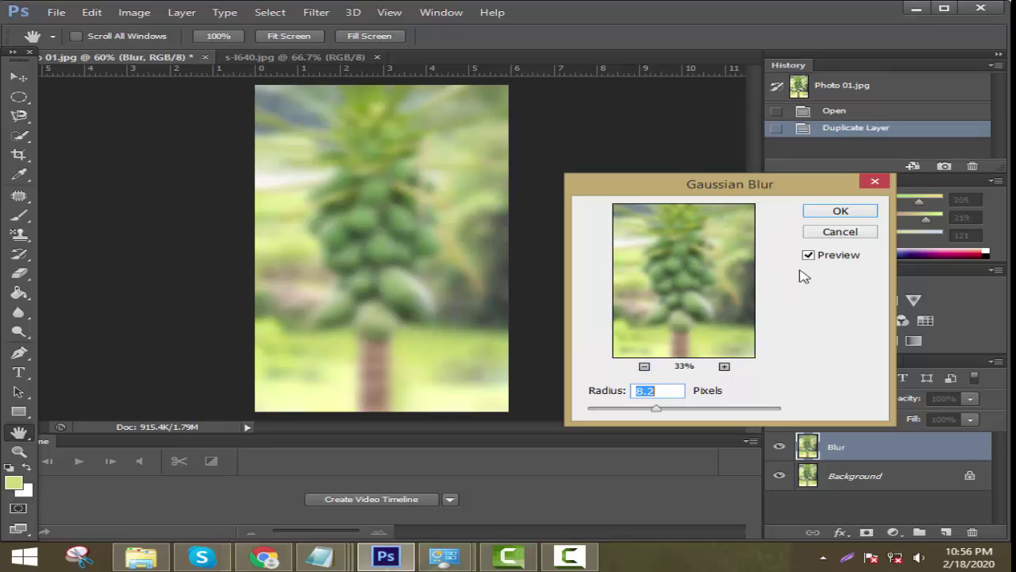
click(836, 212)
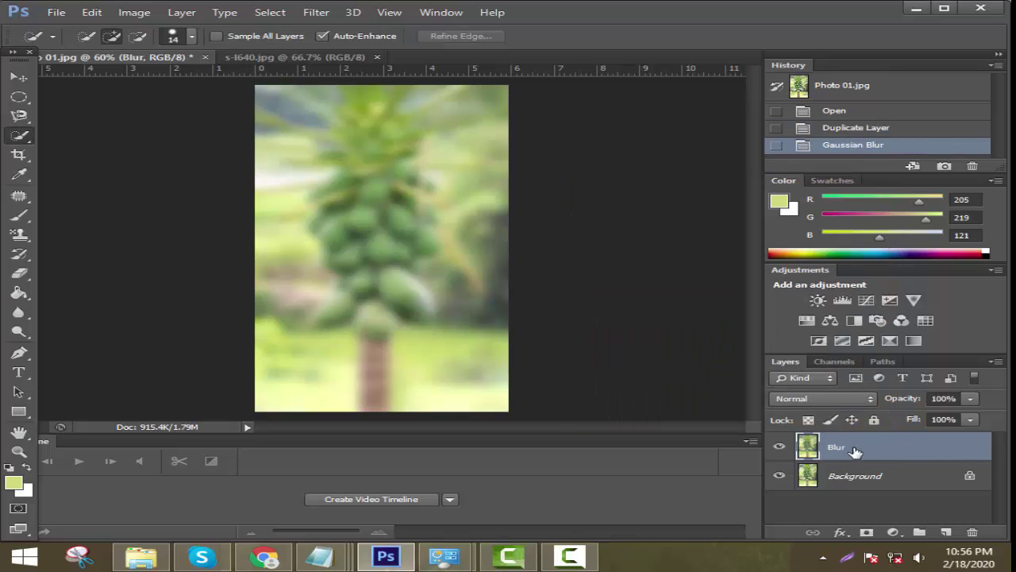
Convert the Background into a regular layer named Layer 0 and place the Blur layer beneath it.
double_click(974, 477)
click(671, 176)
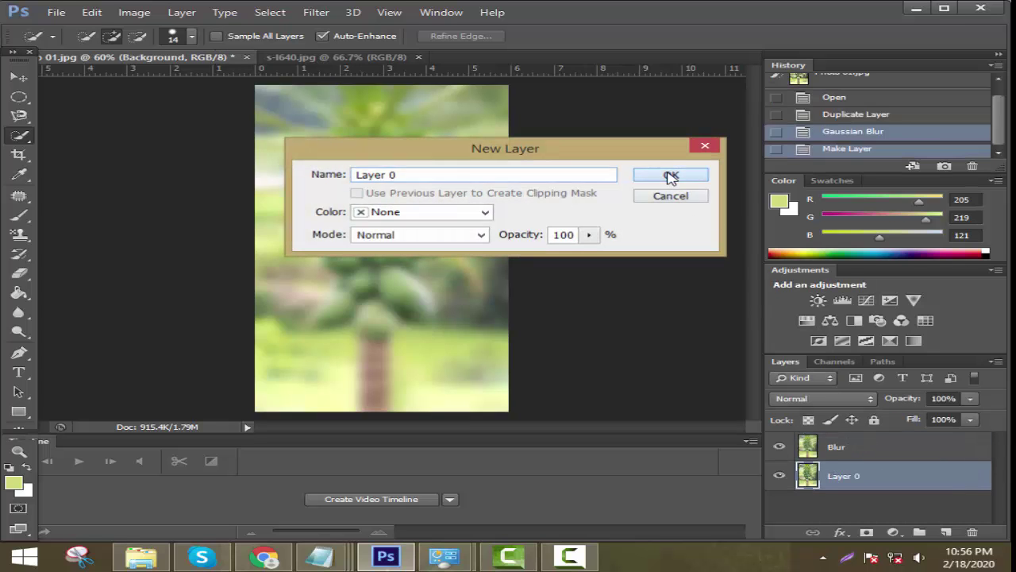
drag(896, 450, 910, 498)
click(877, 453)
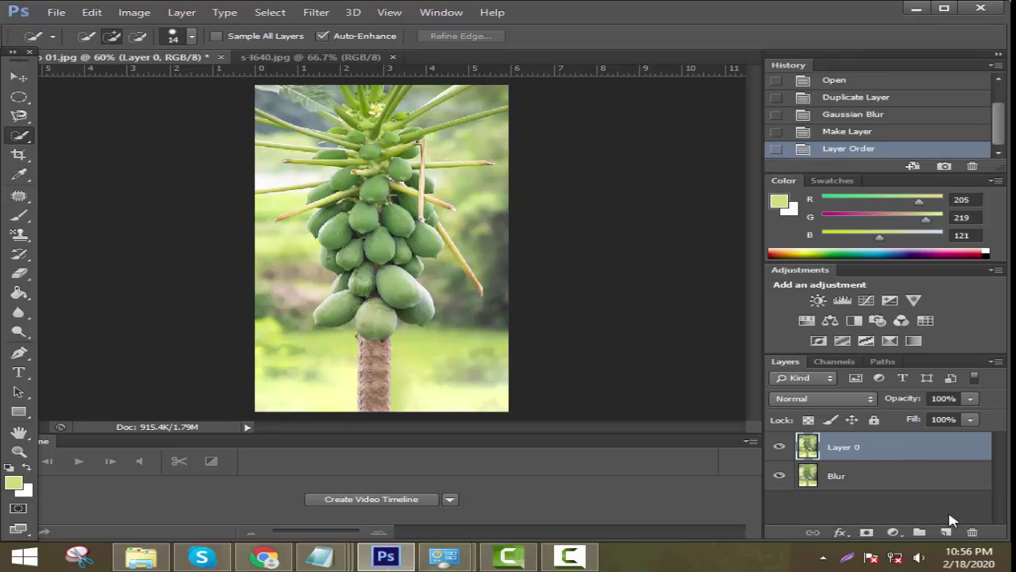
Add a new empty layer above Layer 0 and make it the active layer.
click(949, 535)
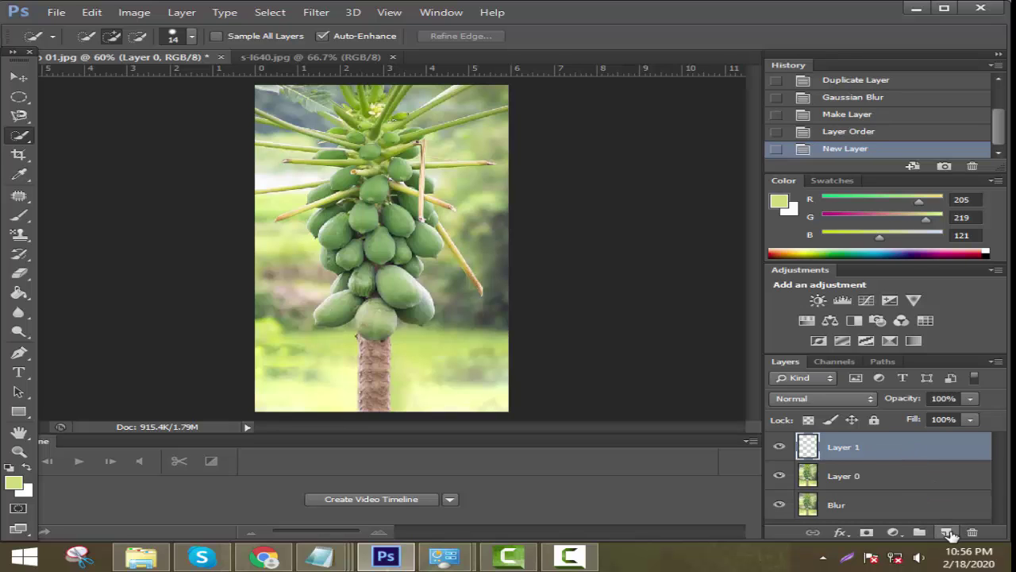
click(884, 479)
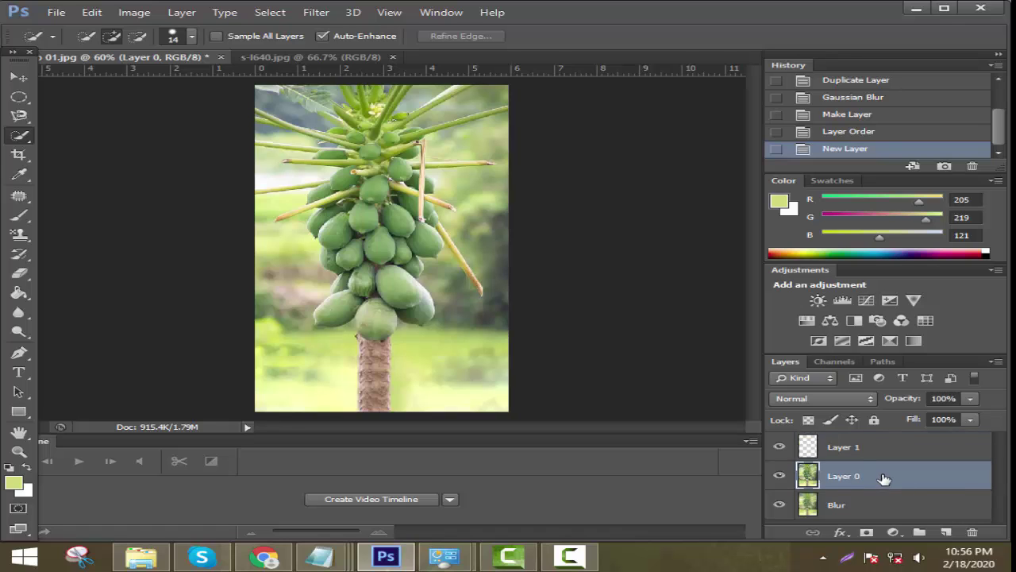
click(880, 452)
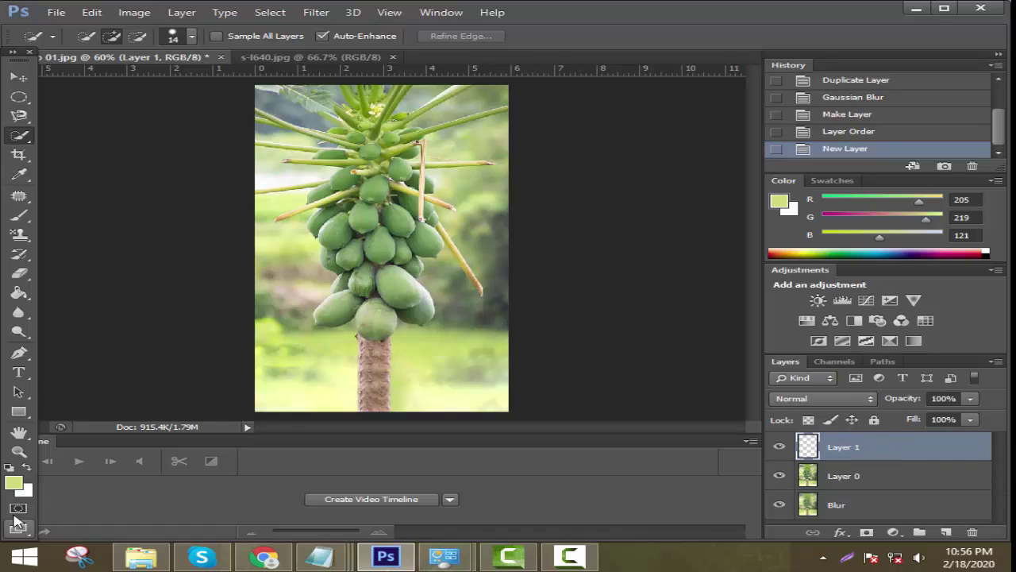
Set the foreground color to tan #d7a475, sampled from the dried stalk beside the papayas.
click(13, 484)
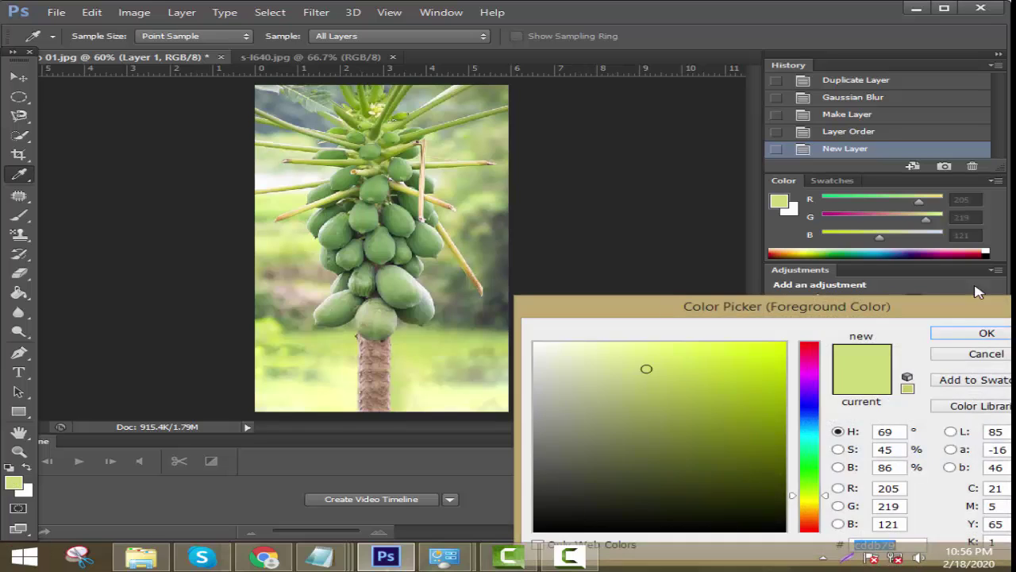
click(810, 512)
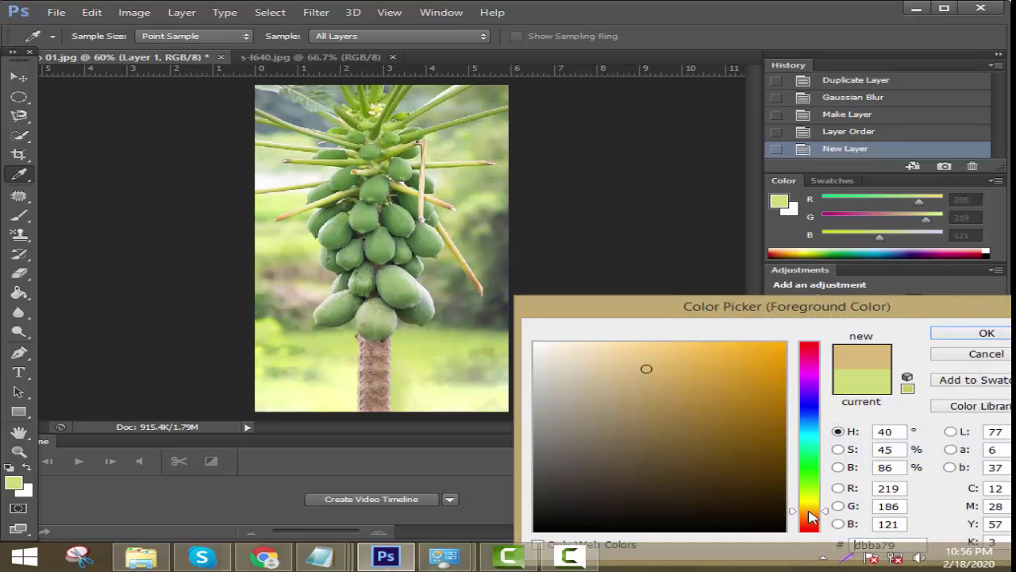
drag(810, 512, 811, 513)
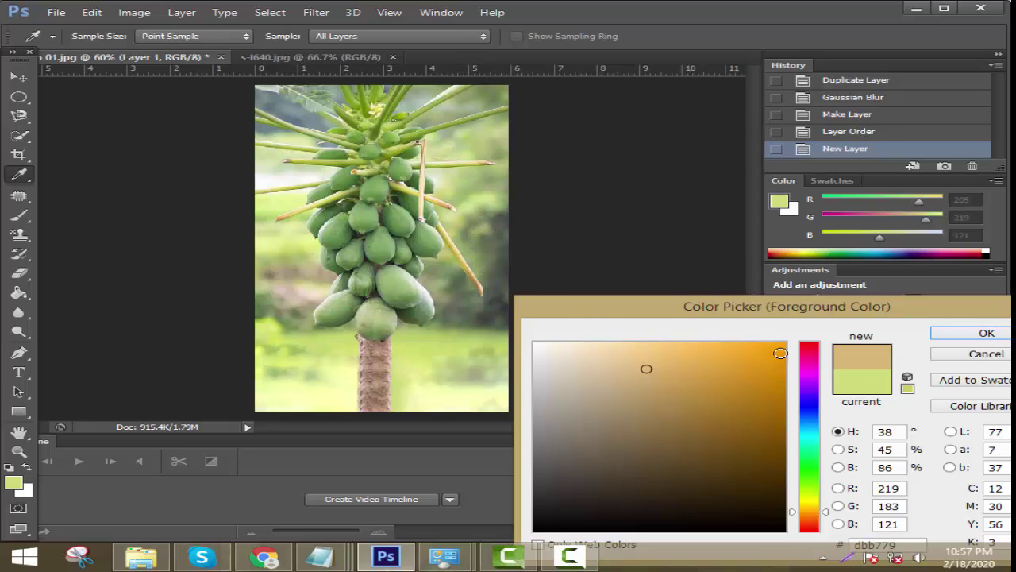
click(772, 361)
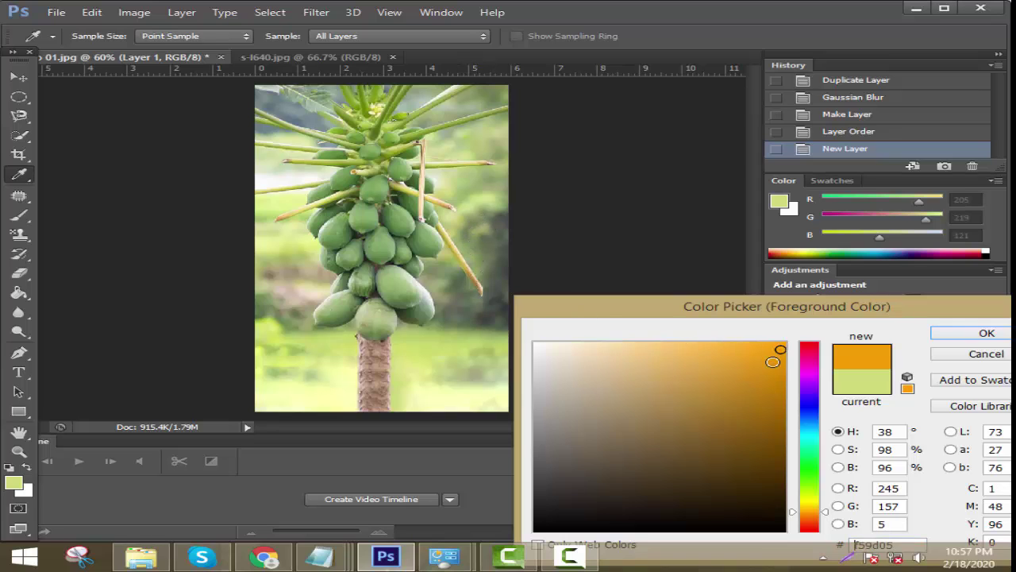
click(477, 270)
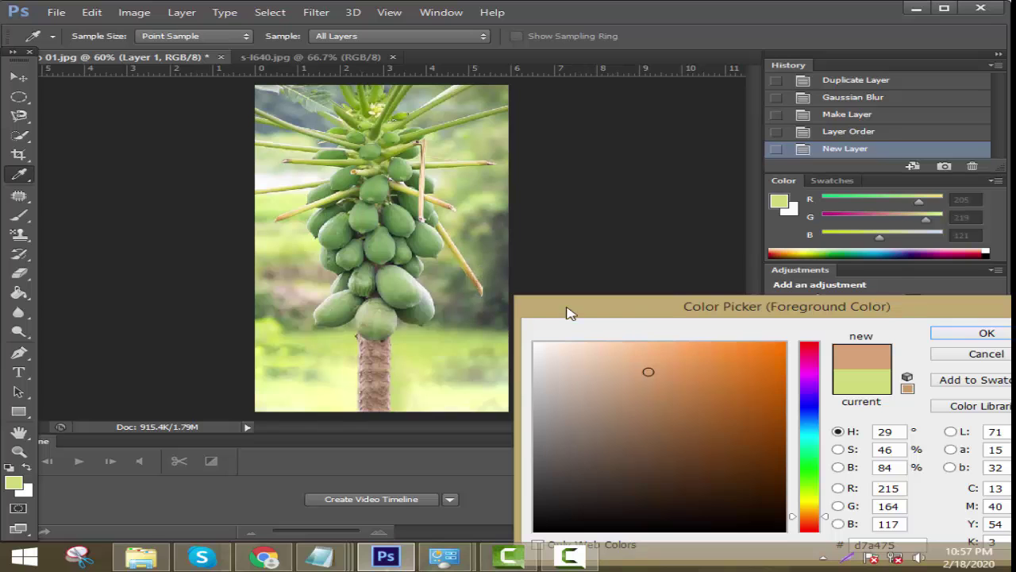
click(985, 333)
key(w)
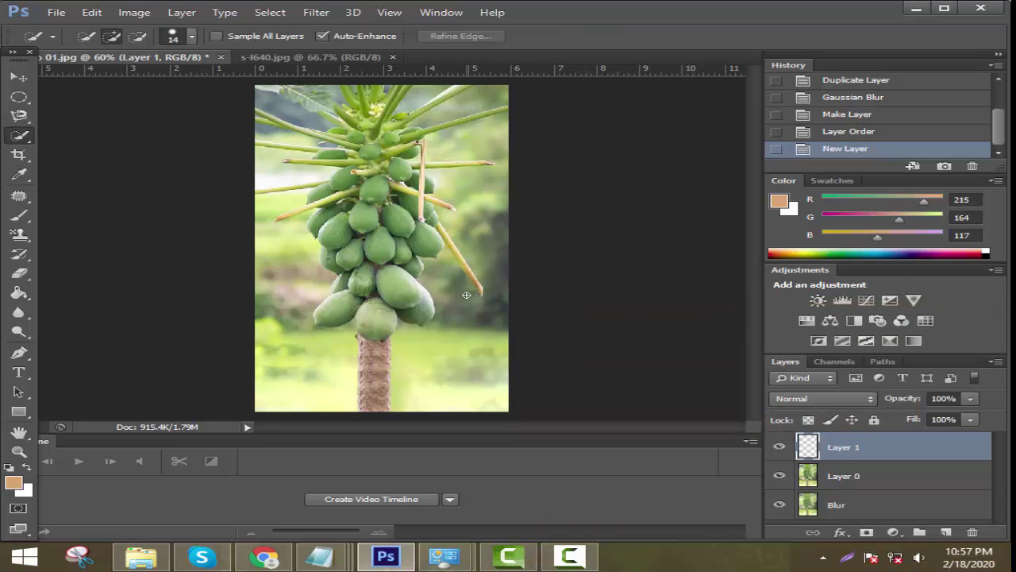
Choose the Brush tool and set its opacity to 50% and its flow to 50%.
scroll(401, 261, up, 4)
scroll(401, 261, down, 3)
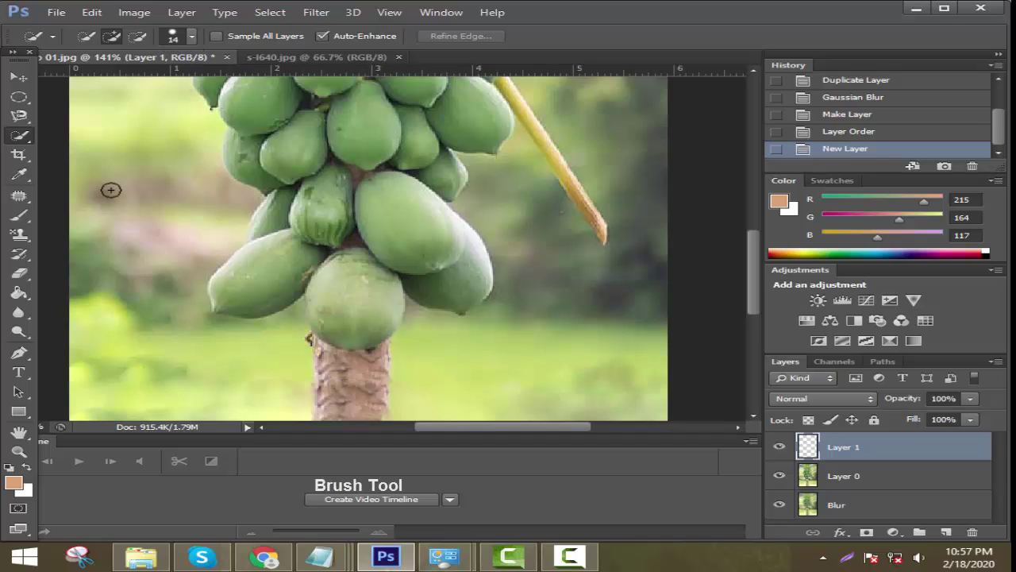
click(19, 218)
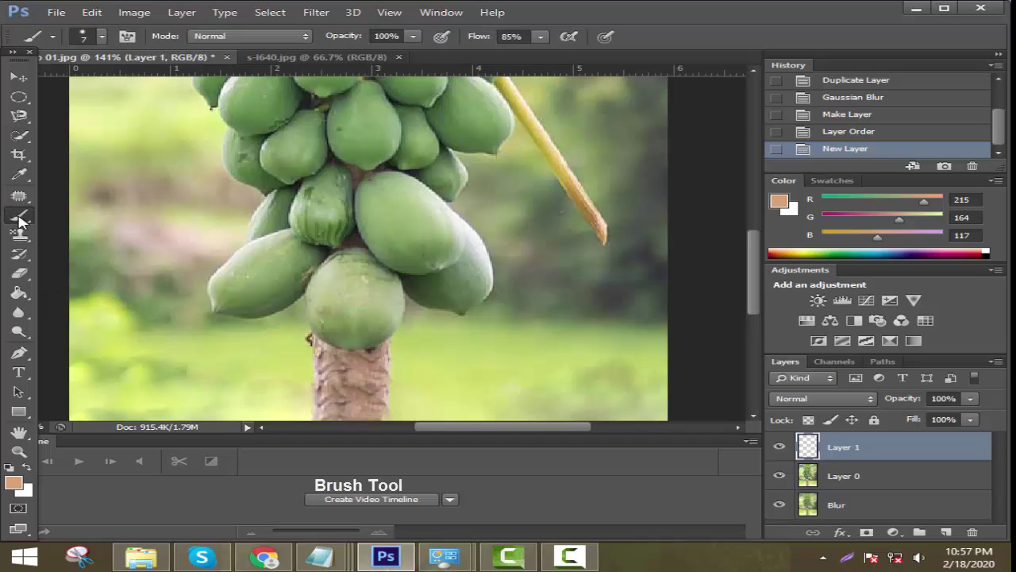
drag(394, 38, 320, 36)
click(390, 36)
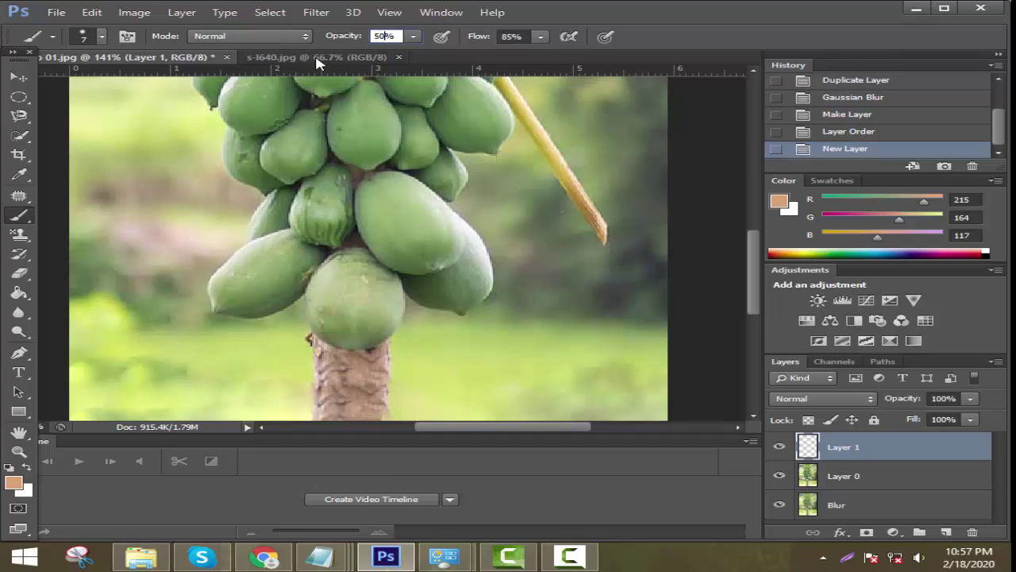
key(Return)
drag(516, 37, 435, 35)
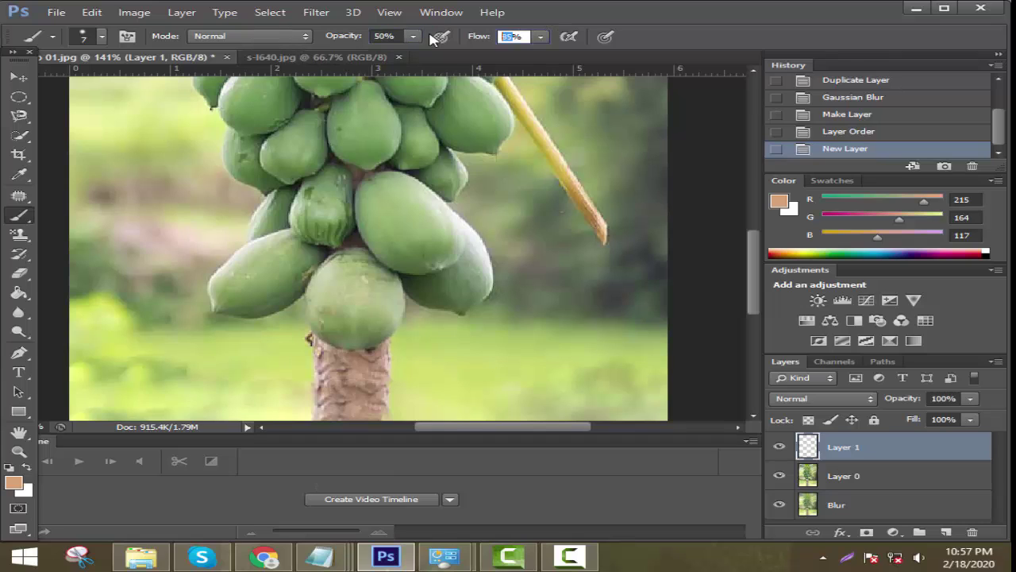
key(Return)
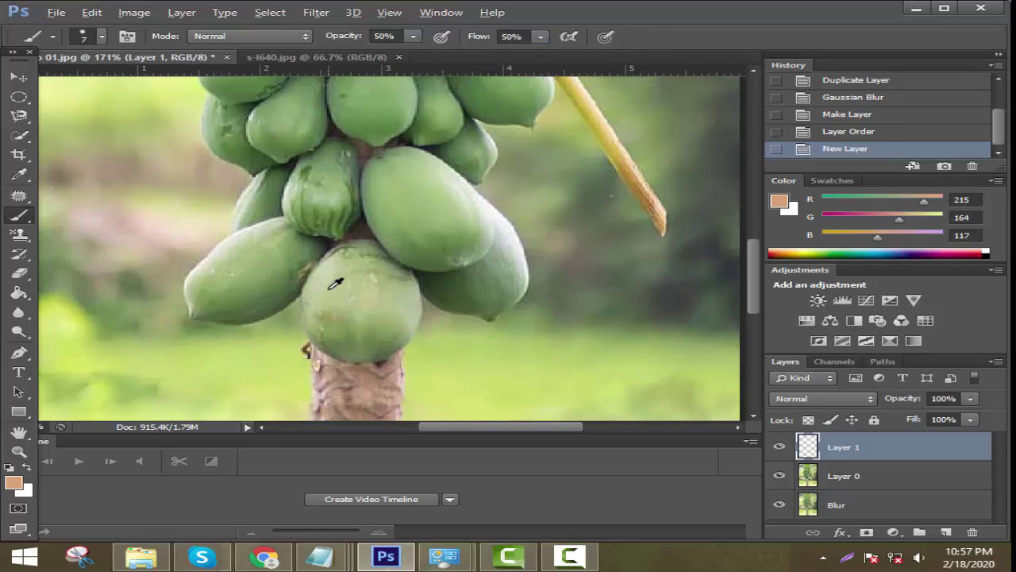
Start painting the round lowest papaya tan on Layer 1 and enlarge the brush to 16 px.
scroll(336, 278, up, 3)
scroll(375, 277, down, 1)
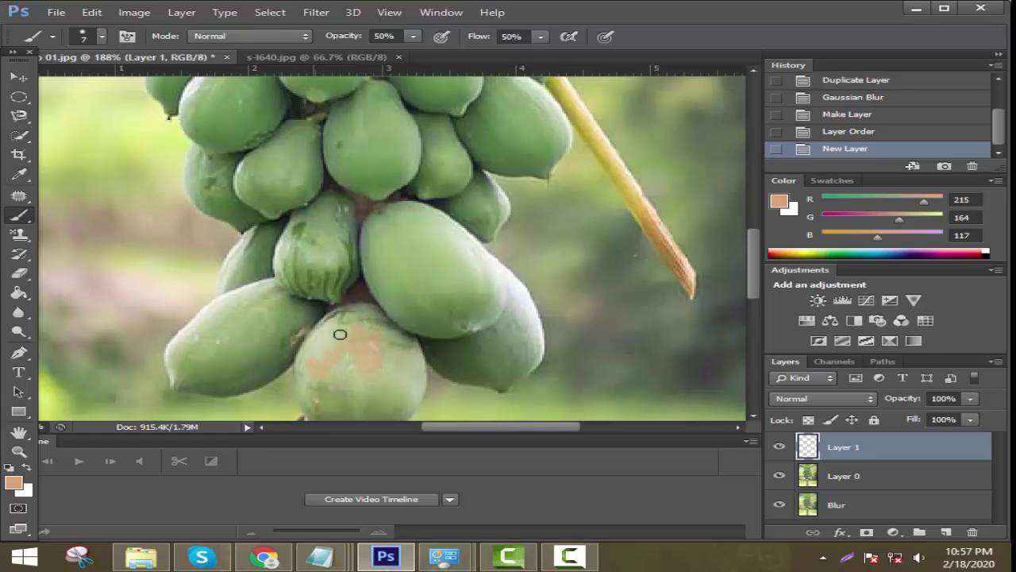
drag(355, 358, 387, 382)
right_click(355, 362)
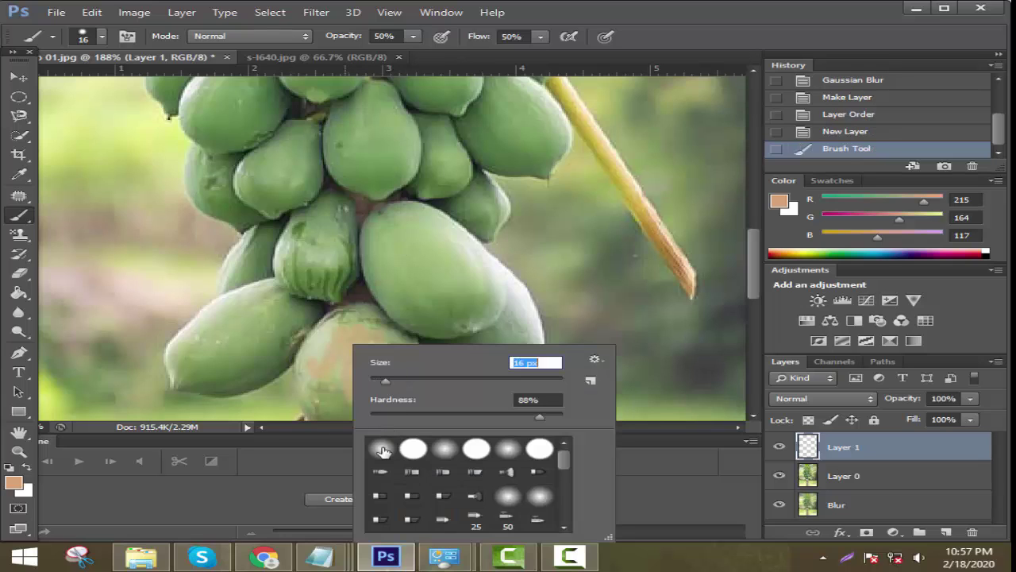
click(333, 369)
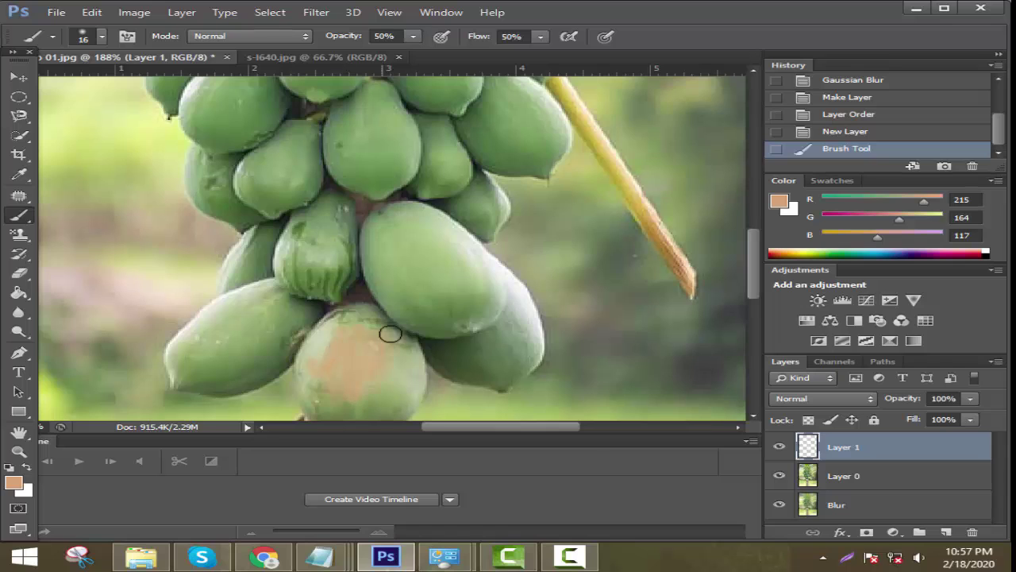
Cover the rest of the round lowest papaya with tan brush strokes out to its edges.
drag(381, 345, 363, 413)
scroll(363, 381, down, 3)
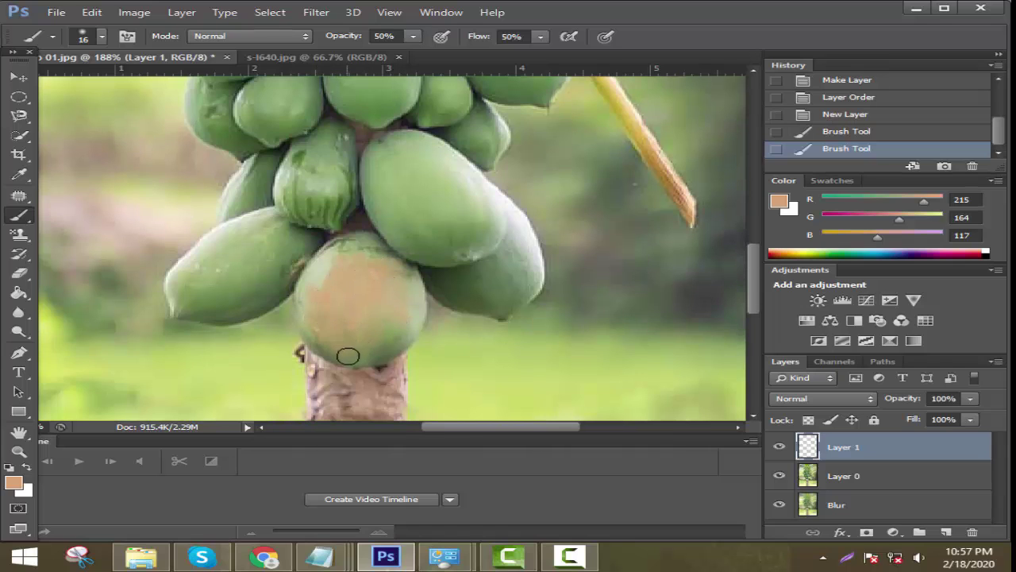
mouse_move(333, 314)
mouse_down()
mouse_move(322, 289)
mouse_move(344, 256)
mouse_move(365, 242)
mouse_move(390, 274)
mouse_move(394, 310)
mouse_move(369, 259)
mouse_move(335, 333)
mouse_move(333, 274)
mouse_up()
scroll(373, 281, down, 2)
click(322, 257)
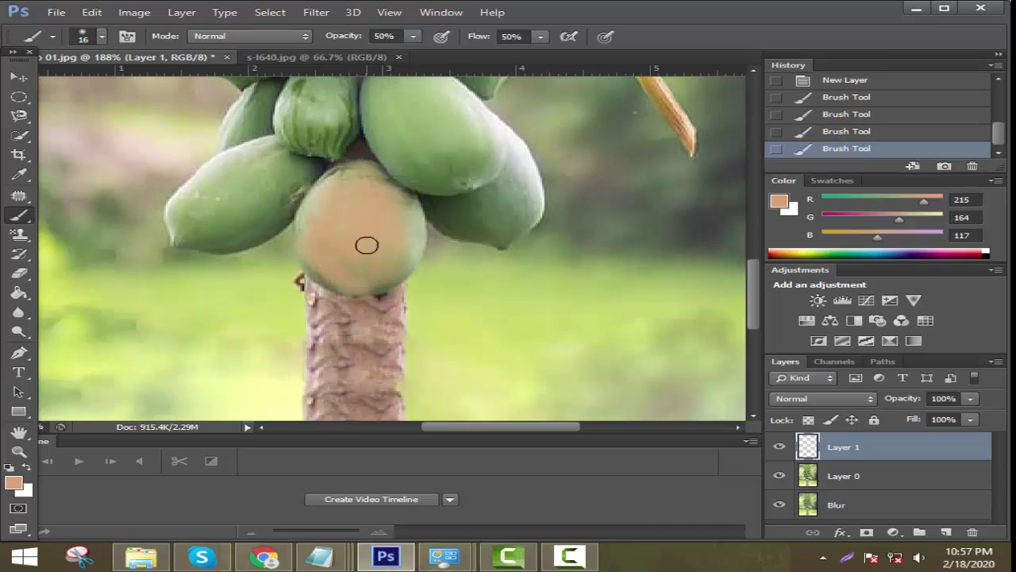
scroll(363, 241, up, 2)
click(347, 341)
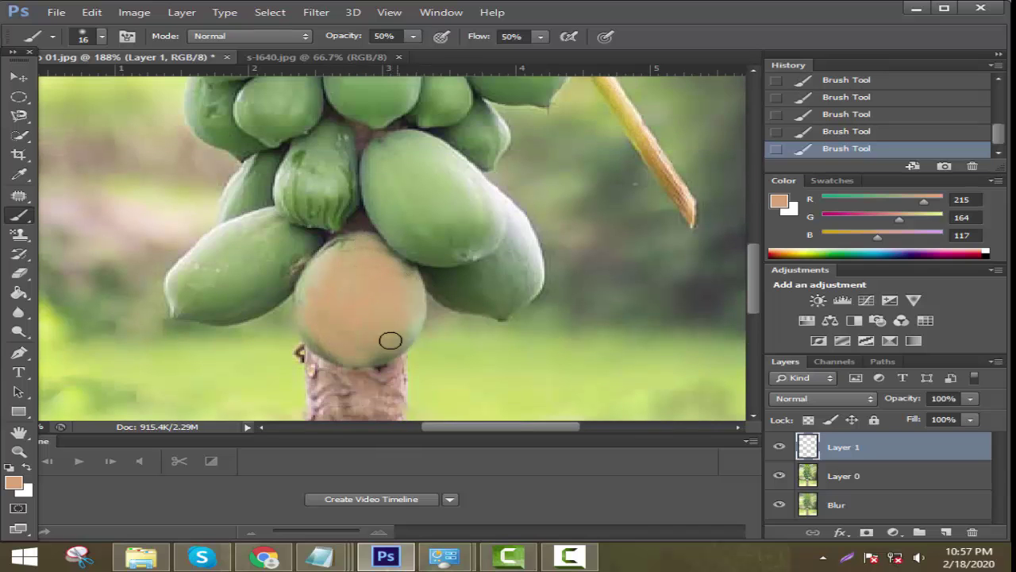
scroll(356, 299, up, 1)
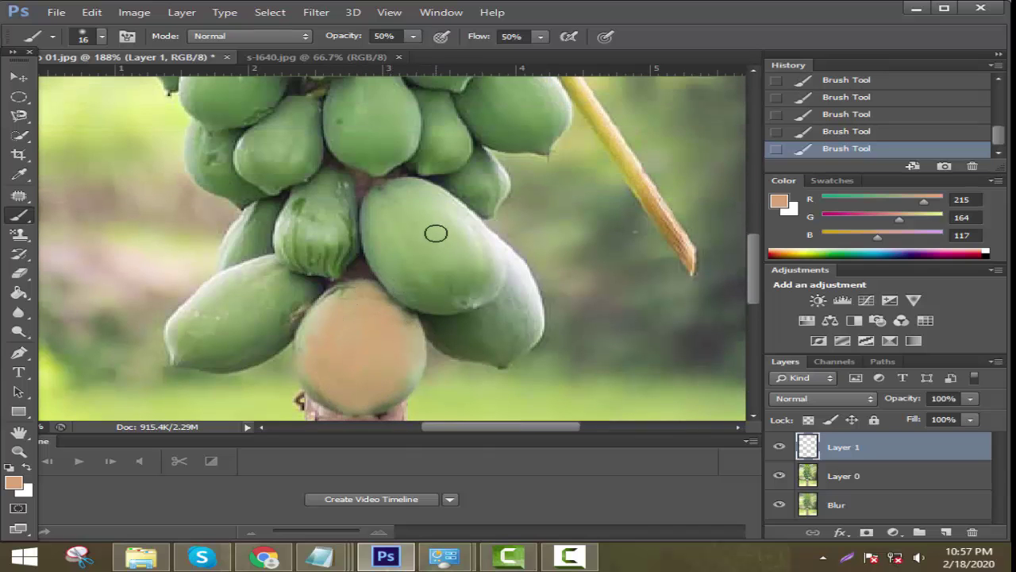
Set the foreground color to orange (RGB 238, 158, 84) and paint over the small ridged papaya in the center.
click(13, 482)
click(697, 356)
click(987, 332)
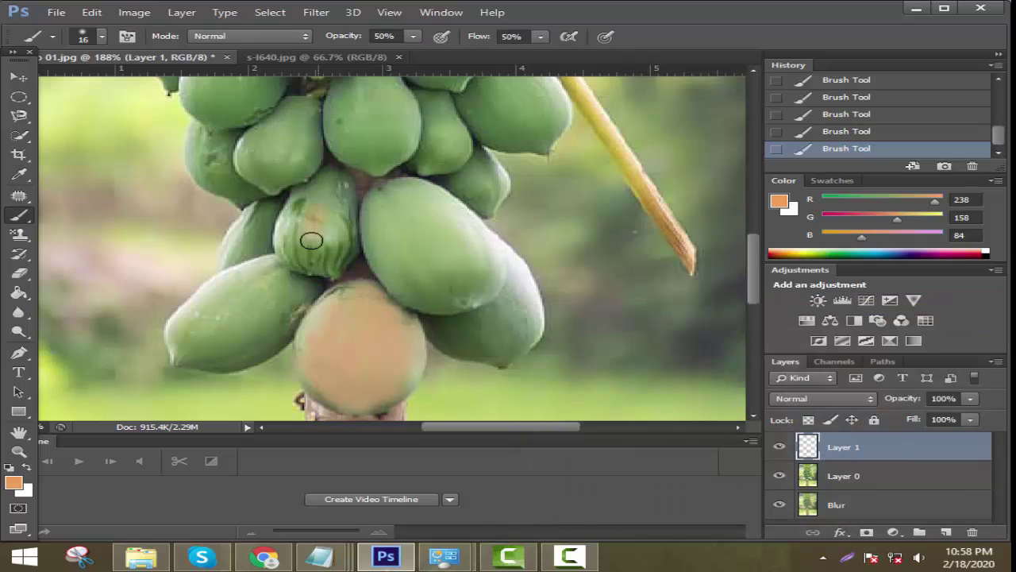
mouse_move(311, 239)
mouse_down()
mouse_move(328, 186)
mouse_move(320, 247)
mouse_move(338, 207)
mouse_move(325, 255)
mouse_move(283, 229)
mouse_move(296, 252)
mouse_move(327, 267)
mouse_up()
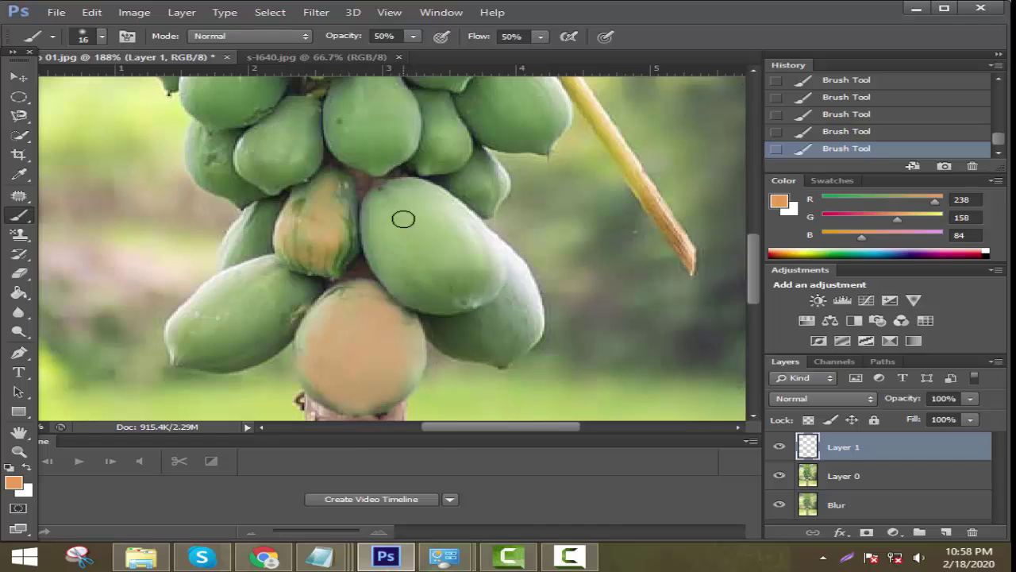
Paint the large oval papaya beside the ridged one with orange strokes along its length.
mouse_move(404, 219)
mouse_down()
mouse_move(432, 270)
mouse_move(444, 243)
mouse_move(440, 196)
mouse_move(460, 241)
mouse_move(468, 303)
mouse_move(435, 275)
mouse_move(457, 305)
mouse_move(404, 205)
mouse_up()
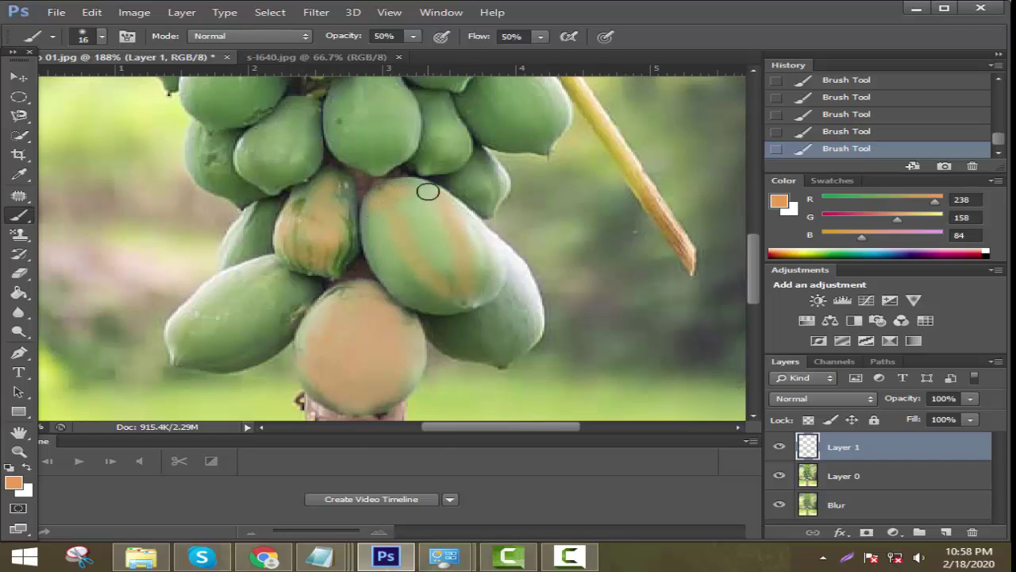
mouse_move(419, 203)
mouse_down()
mouse_move(374, 217)
mouse_move(382, 243)
mouse_up()
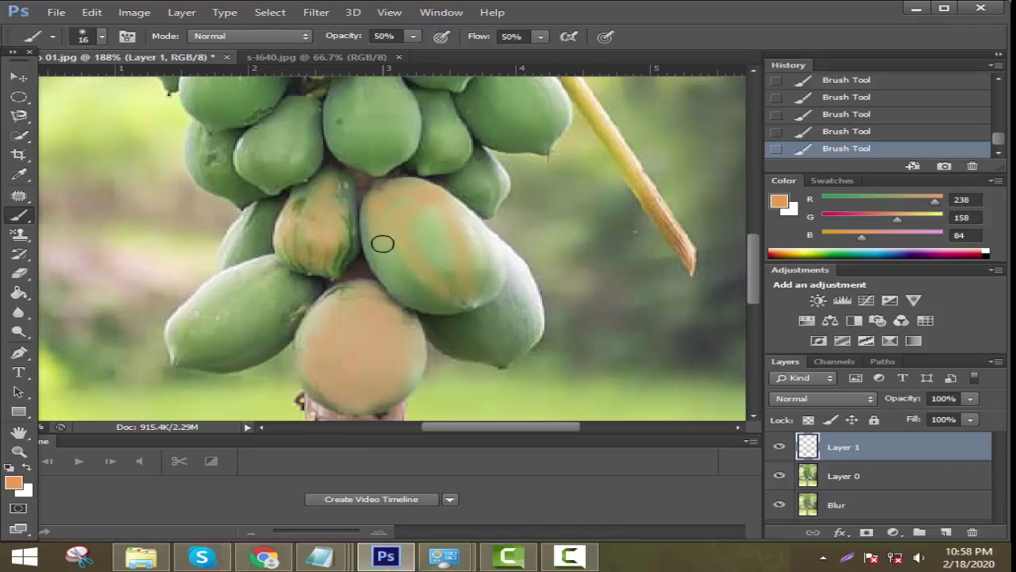
click(871, 132)
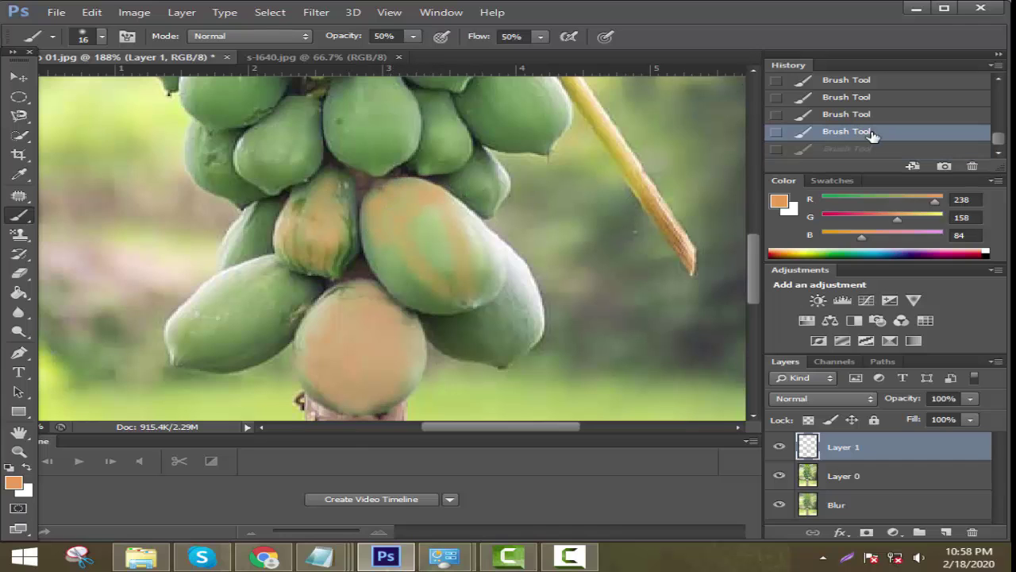
mouse_move(378, 207)
mouse_down()
mouse_move(417, 203)
mouse_move(439, 202)
mouse_move(419, 186)
mouse_move(396, 190)
mouse_move(400, 222)
mouse_up()
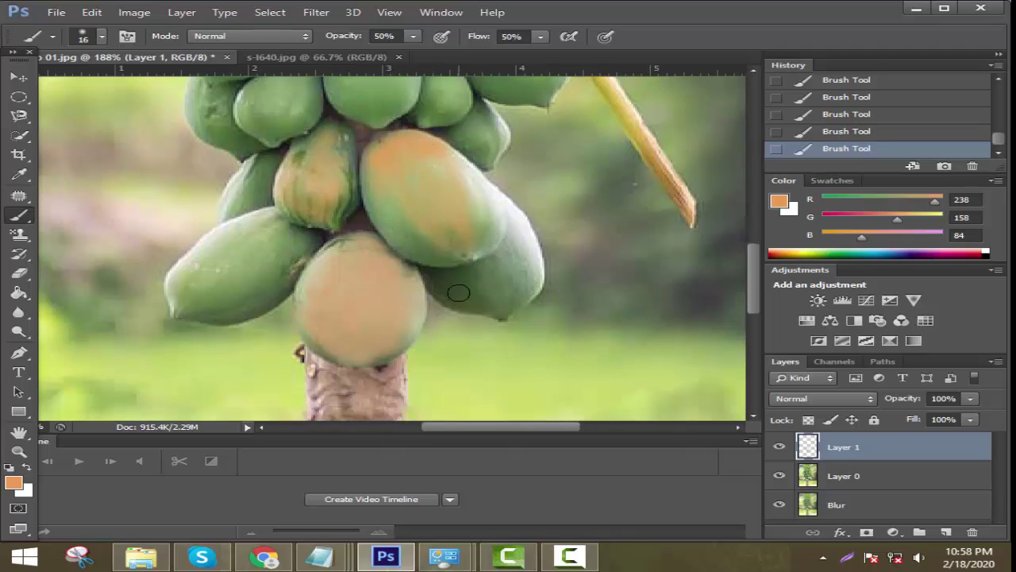
scroll(457, 284, down, 1)
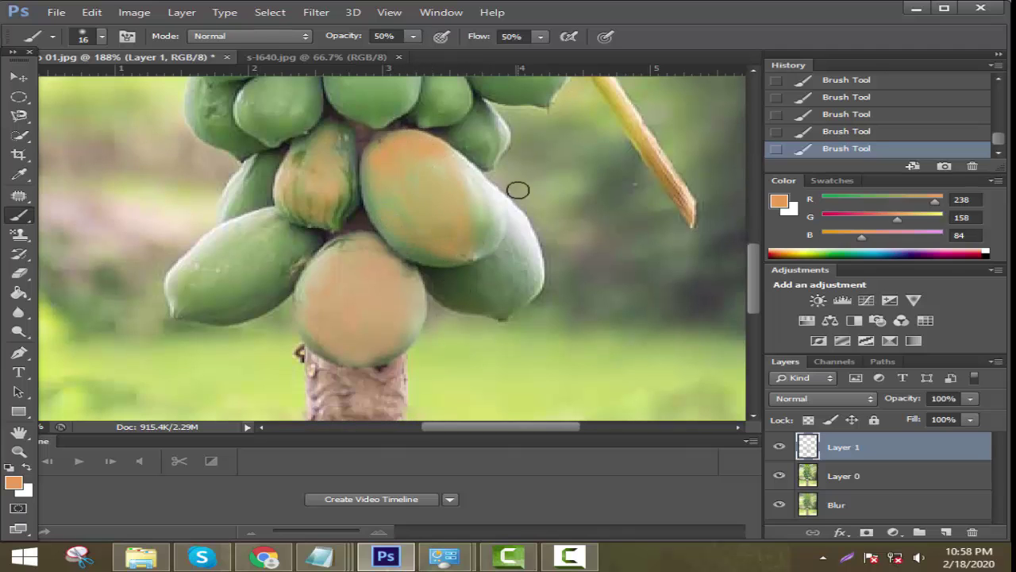
scroll(484, 238, up, 1)
scroll(361, 258, down, 1)
Add an orange streak down the middle of the round lowest papaya.
drag(361, 258, 367, 345)
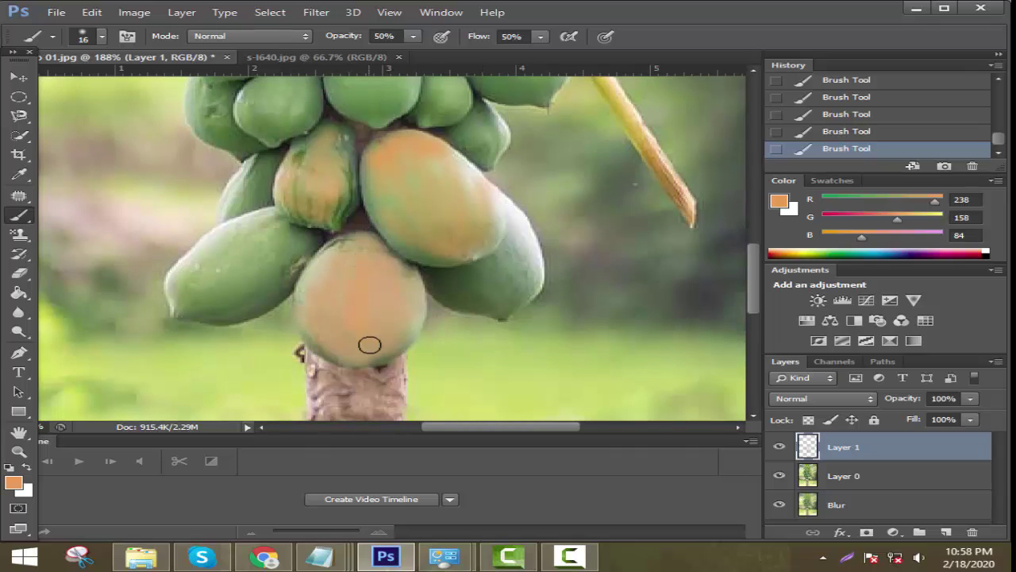
scroll(265, 247, up, 1)
scroll(273, 243, down, 1)
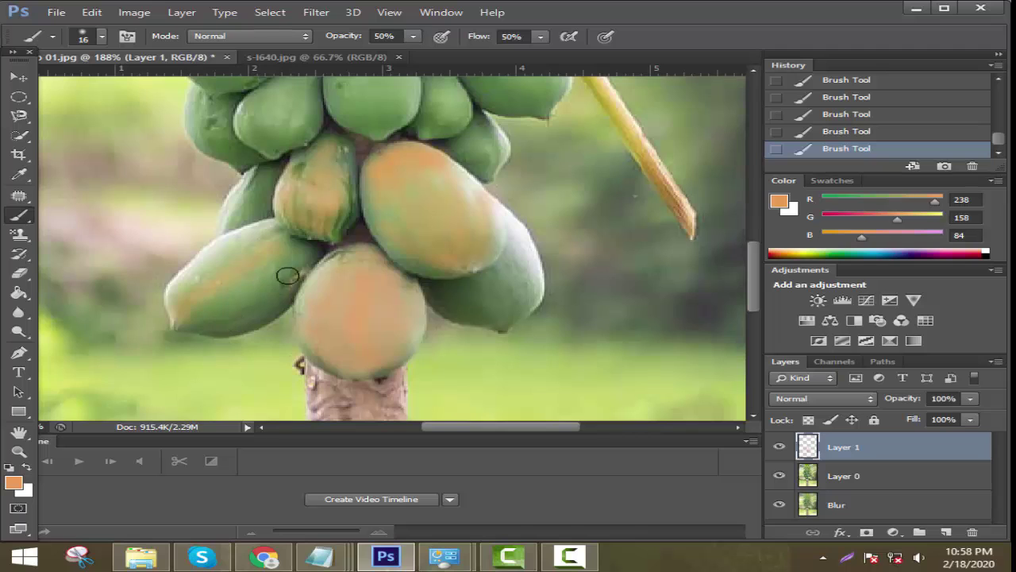
Brush orange stripes along the length of the elongated papaya at the left of the cluster.
mouse_move(288, 276)
mouse_down()
mouse_move(209, 317)
mouse_move(194, 311)
mouse_up()
scroll(227, 269, up, 1)
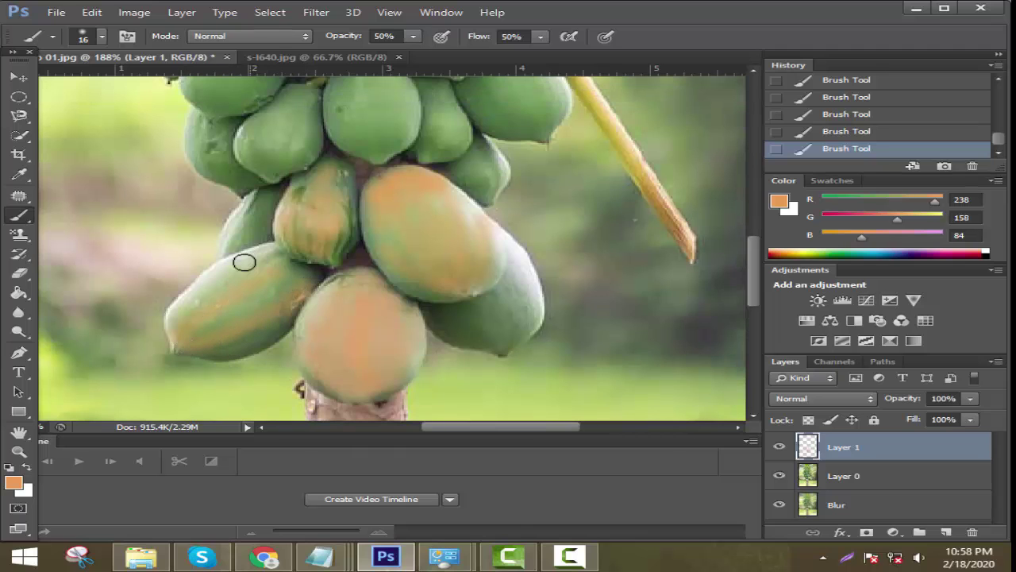
mouse_move(244, 262)
mouse_down()
mouse_move(189, 302)
mouse_move(221, 287)
mouse_up()
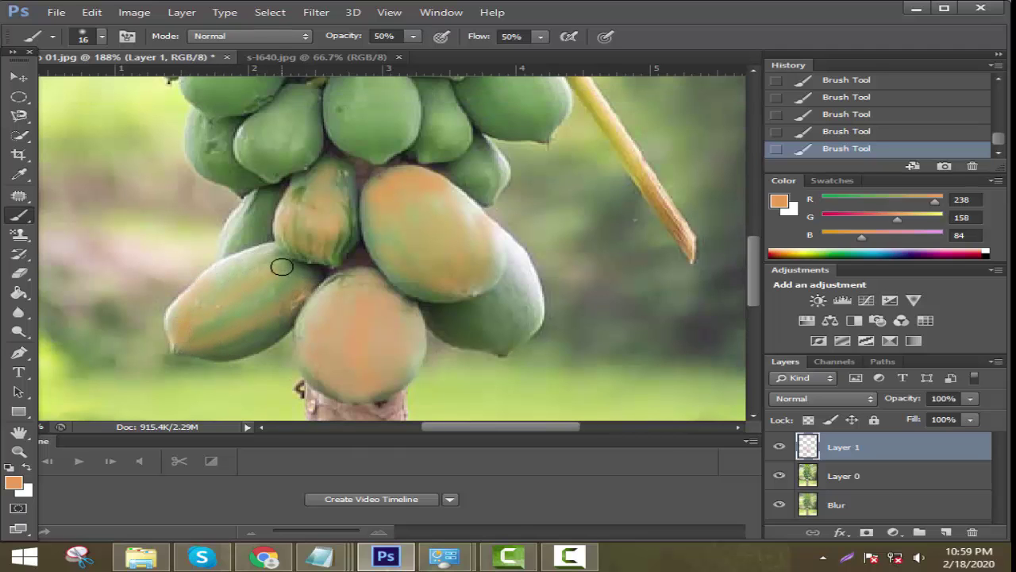
scroll(317, 238, up, 4)
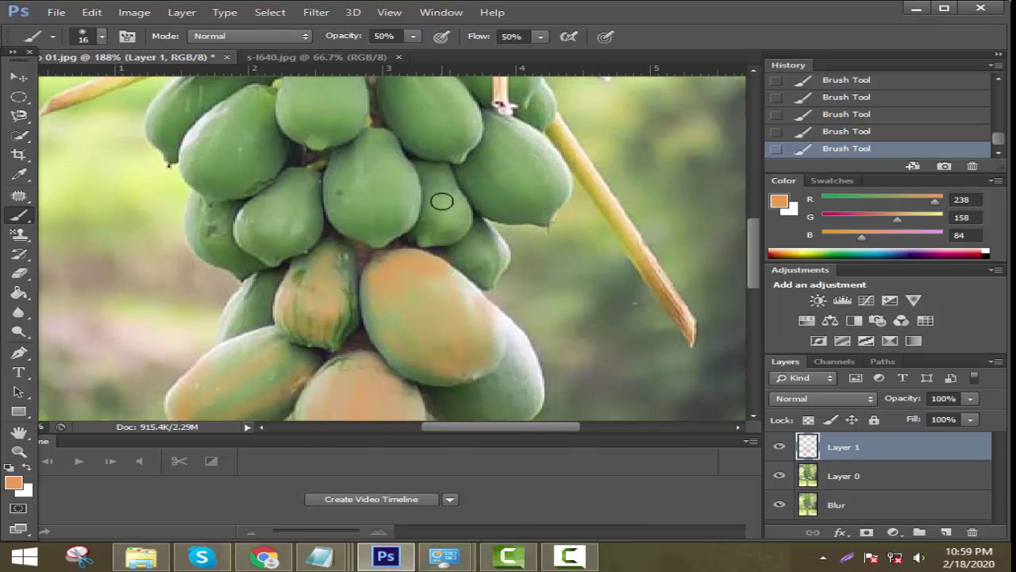
Paint first orange strokes on the lower-right papaya that sits behind the large oval one.
scroll(476, 255, down, 4)
mouse_move(445, 310)
mouse_down()
mouse_move(500, 338)
mouse_move(479, 304)
mouse_move(479, 315)
mouse_up()
scroll(480, 314, up, 3)
scroll(485, 306, down, 1)
Set the foreground color to deep orange (RGB 243, 126, 19) and paint over the body of the lower-right papaya.
click(14, 482)
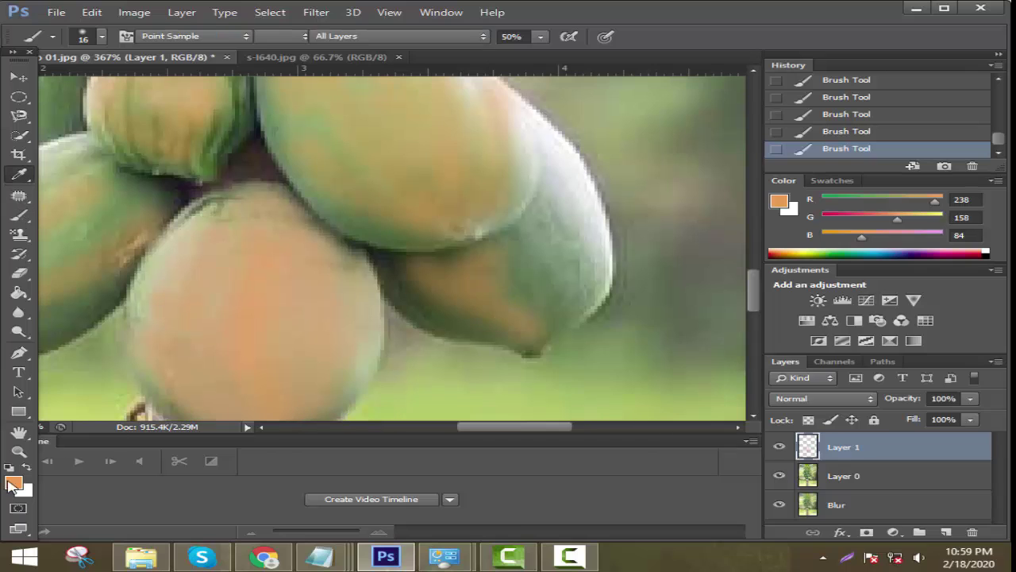
click(766, 352)
key(Return)
mouse_move(492, 280)
mouse_down()
mouse_move(529, 253)
mouse_move(538, 302)
mouse_move(553, 187)
mouse_move(567, 245)
mouse_move(558, 304)
mouse_move(536, 325)
mouse_move(505, 254)
mouse_move(441, 279)
mouse_move(507, 324)
mouse_move(433, 305)
mouse_move(455, 318)
mouse_up()
key(bracketleft)
key(bracketleft)
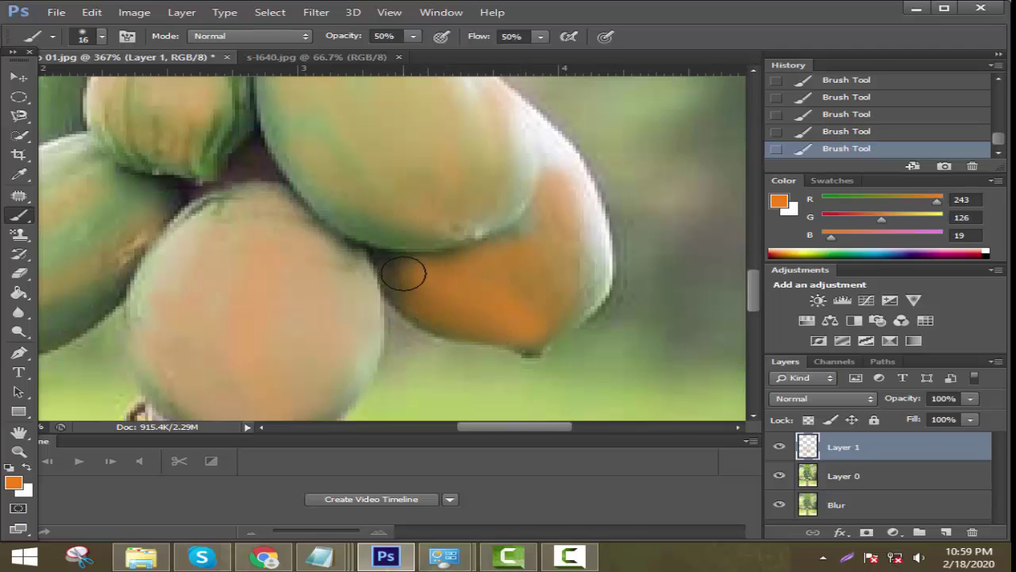
Reduce the brush to 9 px and fill the lower-right papaya with deep orange up to its edges.
right_click(398, 283)
click(398, 283)
mouse_move(388, 265)
mouse_down()
mouse_move(400, 288)
mouse_move(461, 330)
mouse_move(534, 349)
mouse_up()
mouse_move(420, 285)
mouse_down()
mouse_move(408, 259)
mouse_move(465, 258)
mouse_move(530, 230)
mouse_move(555, 270)
mouse_move(537, 259)
mouse_move(530, 311)
mouse_move(521, 263)
mouse_move(446, 270)
mouse_move(417, 300)
mouse_move(491, 323)
mouse_move(415, 285)
mouse_move(490, 290)
mouse_move(524, 269)
mouse_up()
mouse_move(580, 206)
mouse_down()
mouse_move(589, 273)
mouse_move(557, 317)
mouse_move(586, 220)
mouse_move(596, 272)
mouse_move(584, 305)
mouse_move(558, 325)
mouse_move(575, 233)
mouse_move(551, 141)
mouse_move(581, 200)
mouse_move(560, 271)
mouse_up()
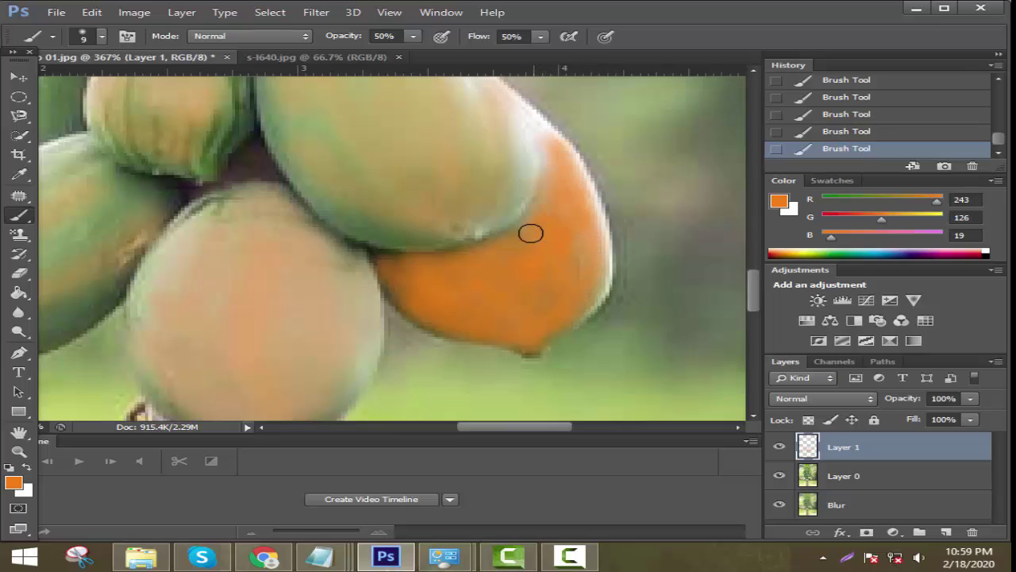
Try to erase some paint from the lower-right papaya with a 6 px Eraser at 100% hardness.
scroll(521, 235, down, 3)
key(e)
click(523, 35)
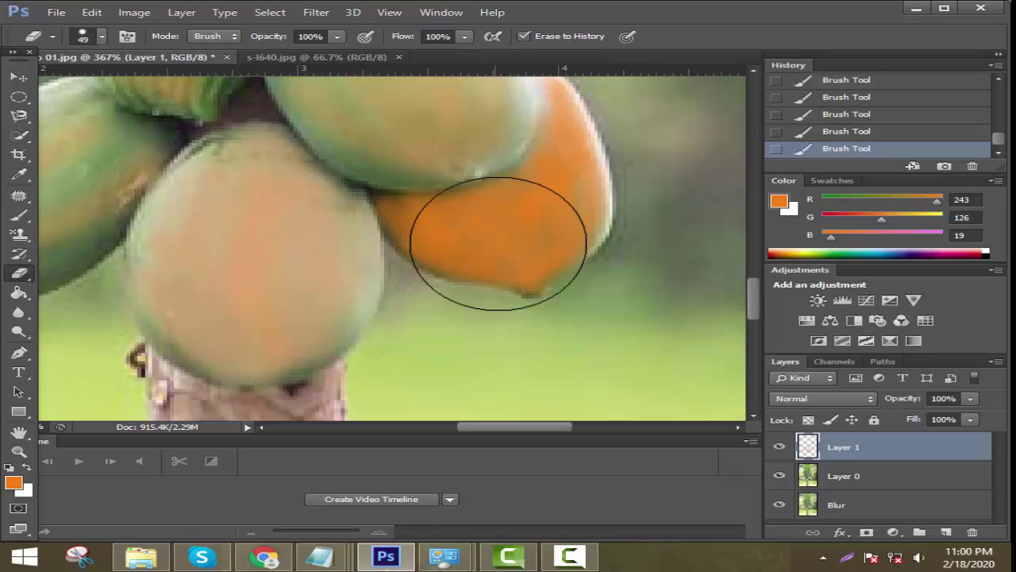
right_click(500, 243)
mouse_move(548, 275)
mouse_down()
mouse_move(533, 276)
mouse_move(523, 252)
mouse_up()
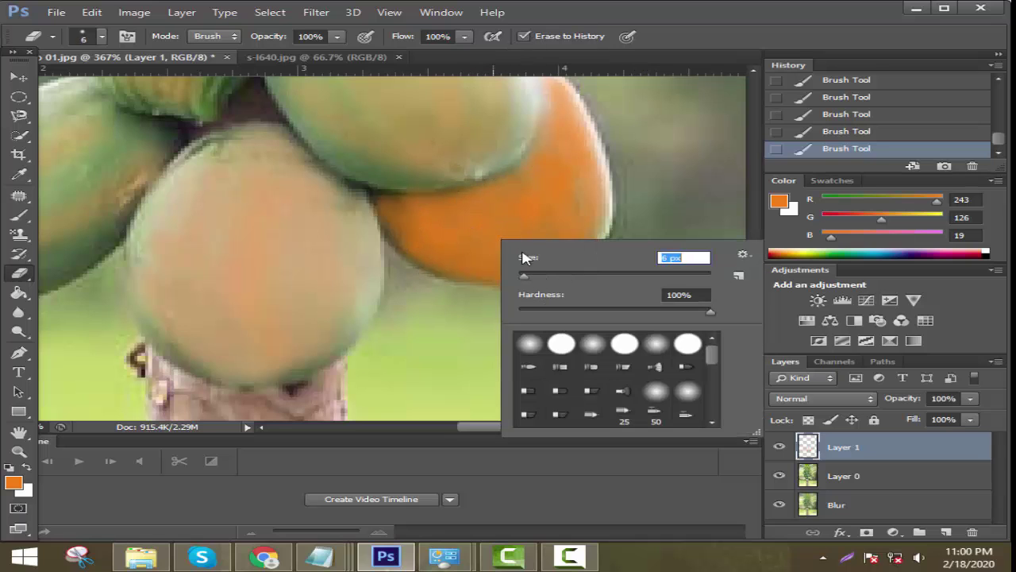
drag(499, 207, 528, 259)
key(ctrl+z)
Try erasing spots of the lower-right papaya on Layer 0 and on the Blur layer.
click(861, 478)
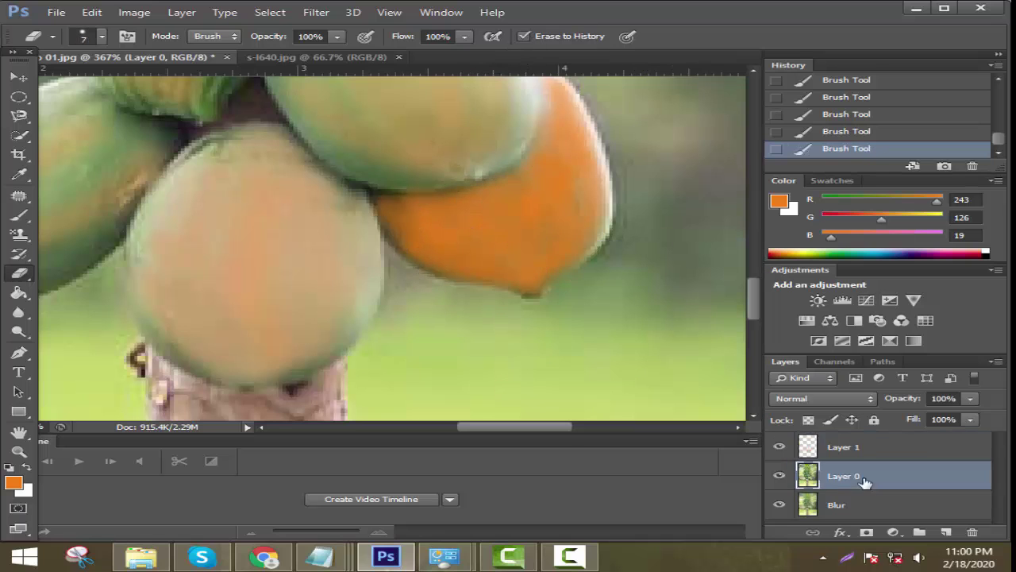
click(514, 214)
click(508, 208)
click(842, 505)
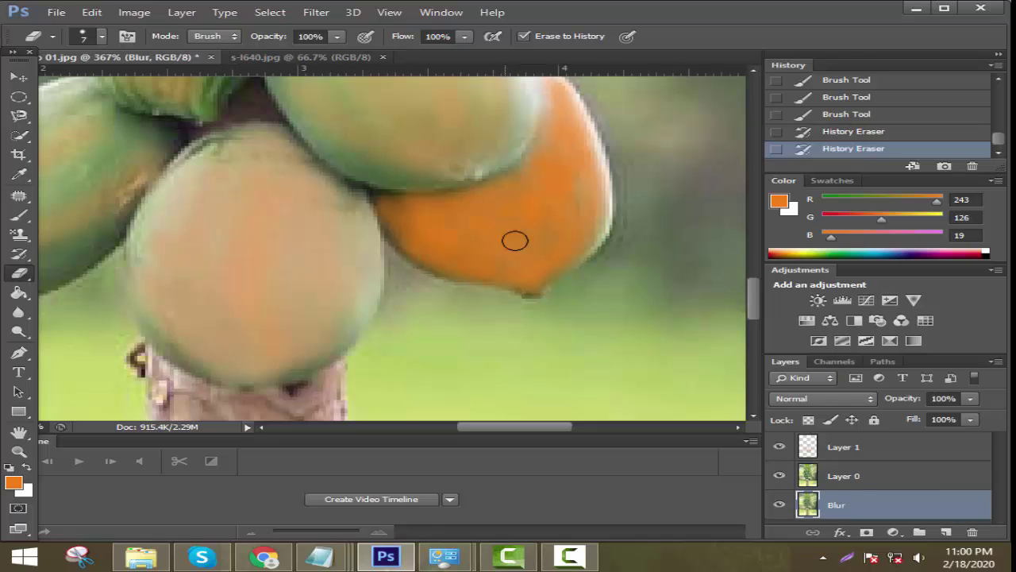
click(513, 239)
click(849, 459)
Set the Eraser to 7 px with 5% hardness and try erasing at the lower-right papaya's body and tip.
right_click(504, 210)
click(531, 274)
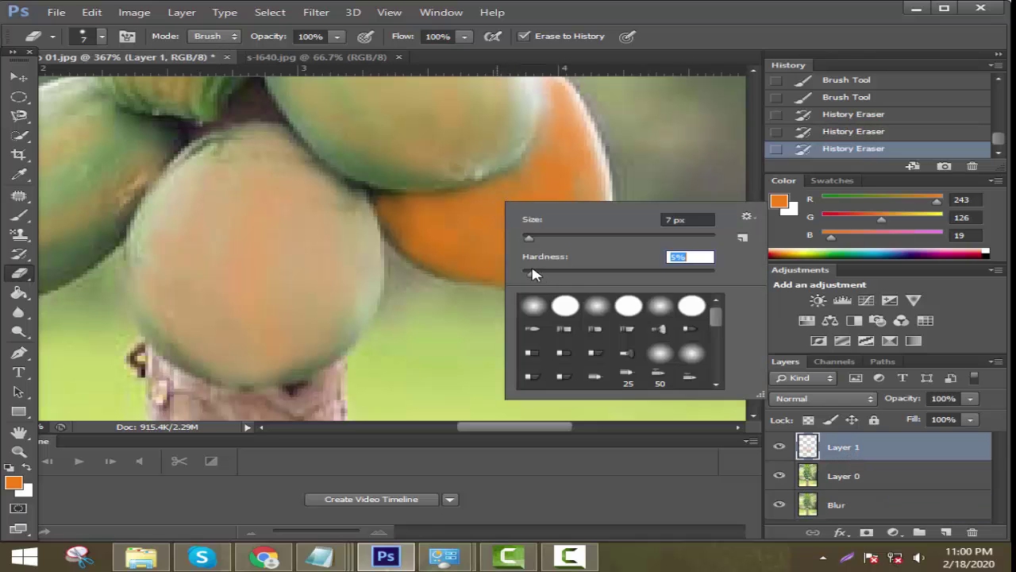
click(479, 200)
click(532, 278)
key(ctrl+alt+z)
key(ctrl+alt+z)
click(530, 288)
click(531, 283)
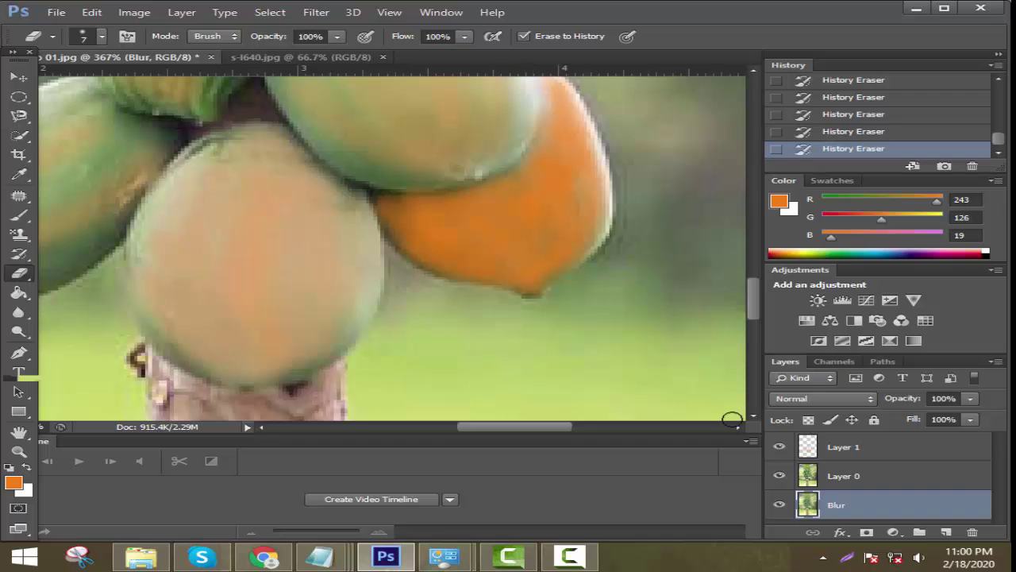
On Layer 1, erase the lower-right papaya's tip and touch it up with brownish orange (RGB 200, 123, 36) sampled there.
click(844, 451)
alt+click(532, 284)
key(b)
alt+click(530, 279)
click(525, 279)
click(534, 256)
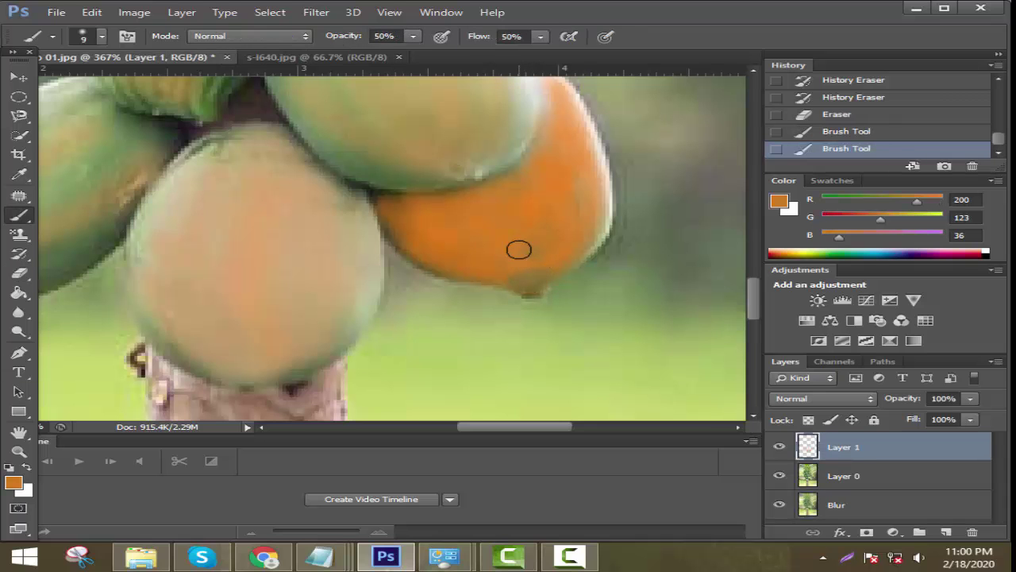
Brush a brownish orange streak down the middle of the round lowest papaya.
scroll(399, 288, down, 6)
scroll(399, 288, down, 4)
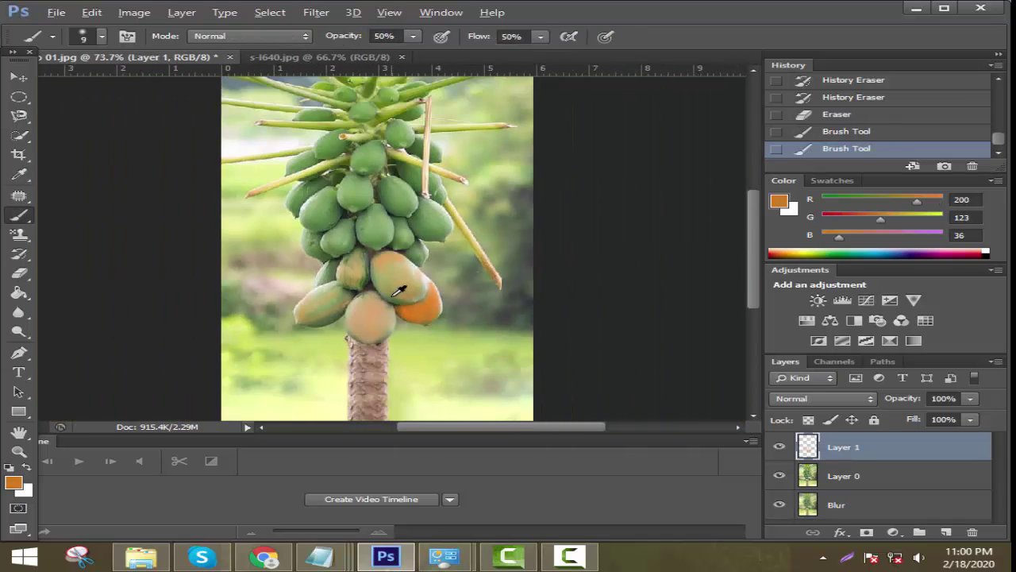
scroll(365, 298, up, 6)
drag(390, 334, 376, 306)
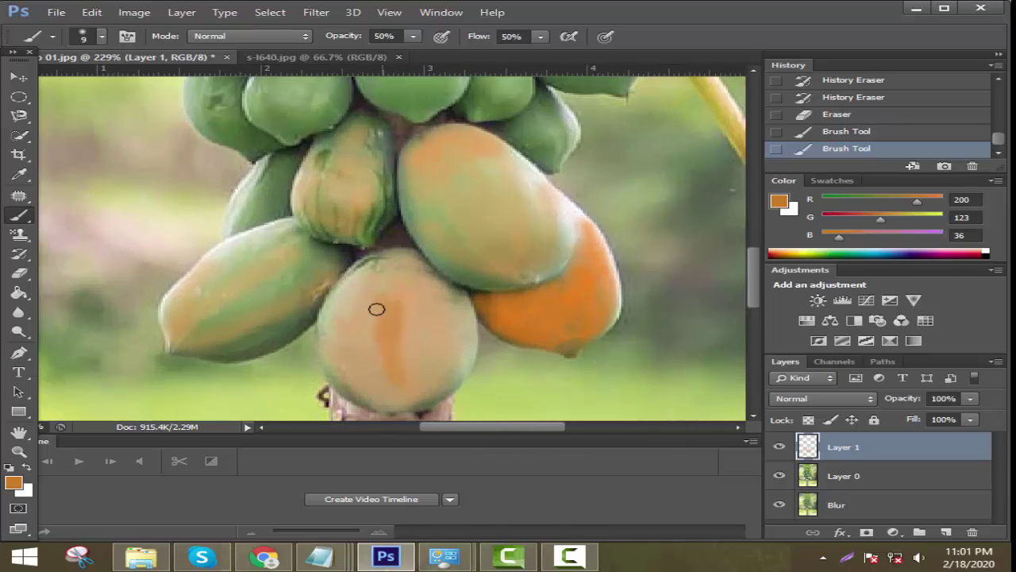
Enlarge the brush to 22 px and cover the rest of the round lowest papaya with brownish orange.
right_click(397, 305)
drag(442, 347, 450, 347)
key(Return)
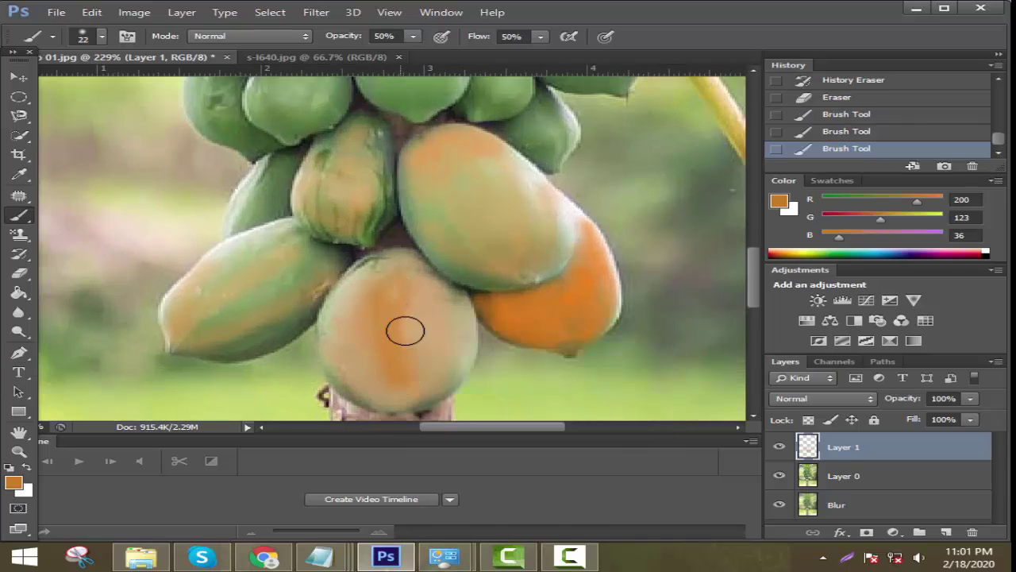
mouse_move(356, 316)
mouse_down()
mouse_move(418, 350)
mouse_move(436, 294)
mouse_move(429, 369)
mouse_move(380, 294)
mouse_up()
mouse_move(373, 297)
mouse_down()
mouse_move(337, 327)
mouse_move(341, 357)
mouse_move(386, 393)
mouse_move(431, 382)
mouse_move(459, 336)
mouse_move(406, 363)
mouse_move(384, 287)
mouse_move(418, 285)
mouse_up()
scroll(397, 306, up, 2)
scroll(397, 306, down, 3)
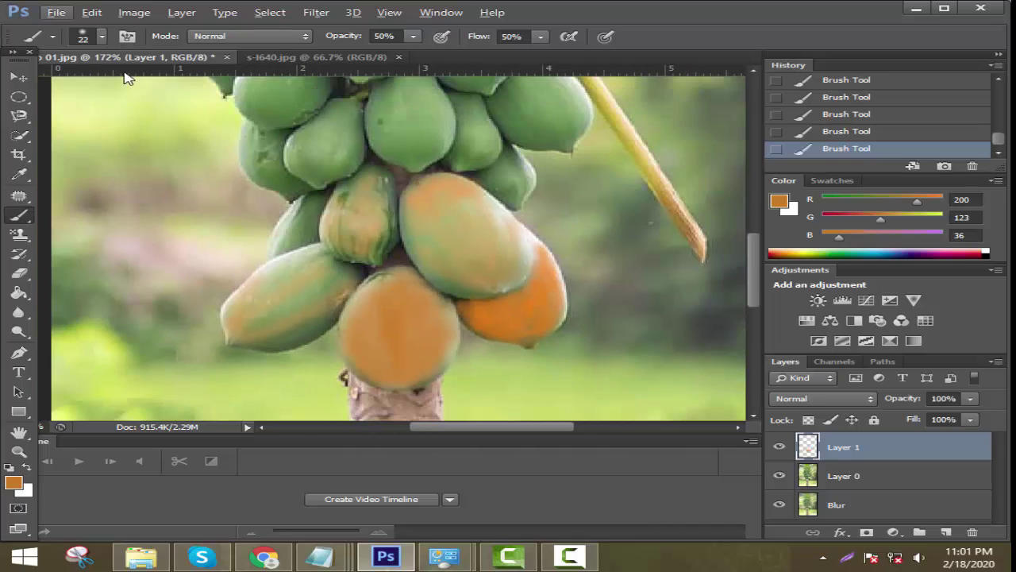
In s-l640.jpg, start a Pen tool path at the cut papaya's upper-left shoulder and trace down its left edge.
click(290, 59)
scroll(492, 263, up, 3)
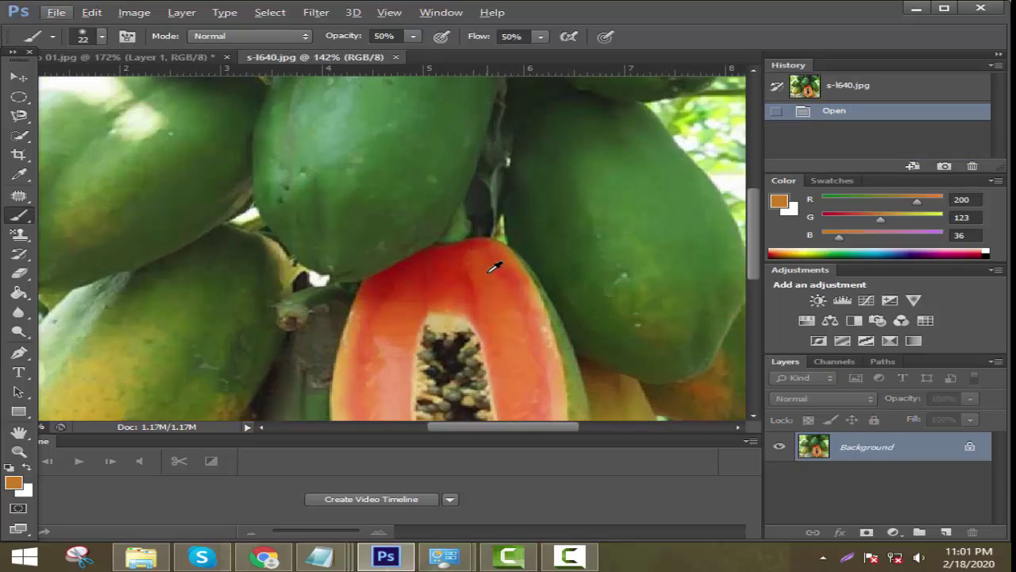
scroll(500, 284, down, 2)
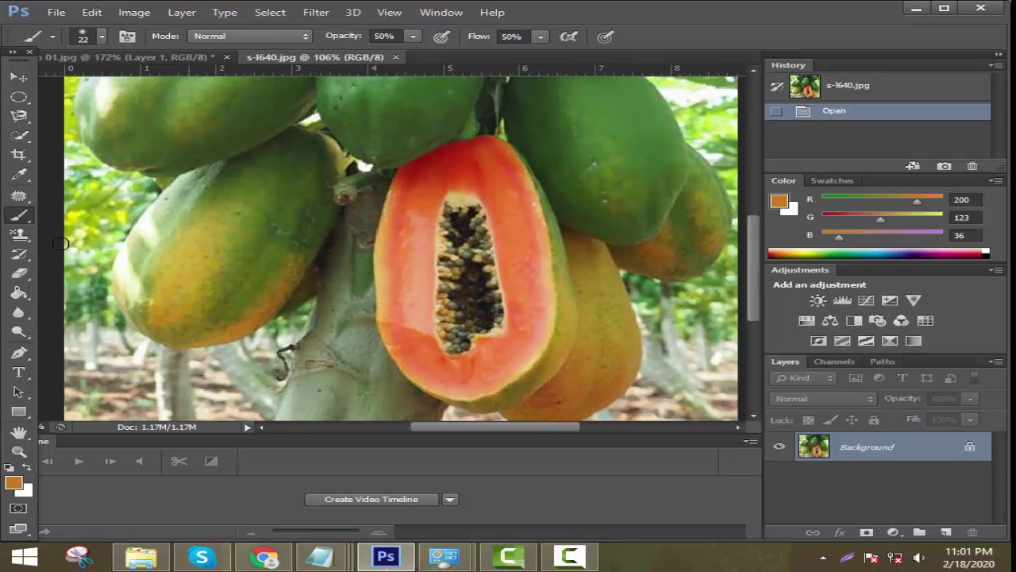
key(p)
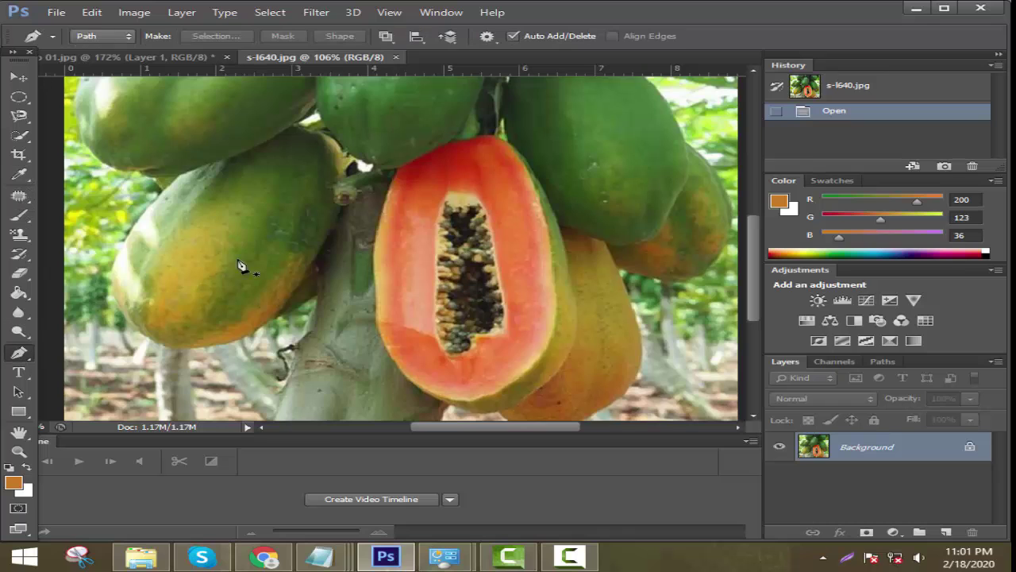
scroll(399, 188, up, 4)
click(395, 160)
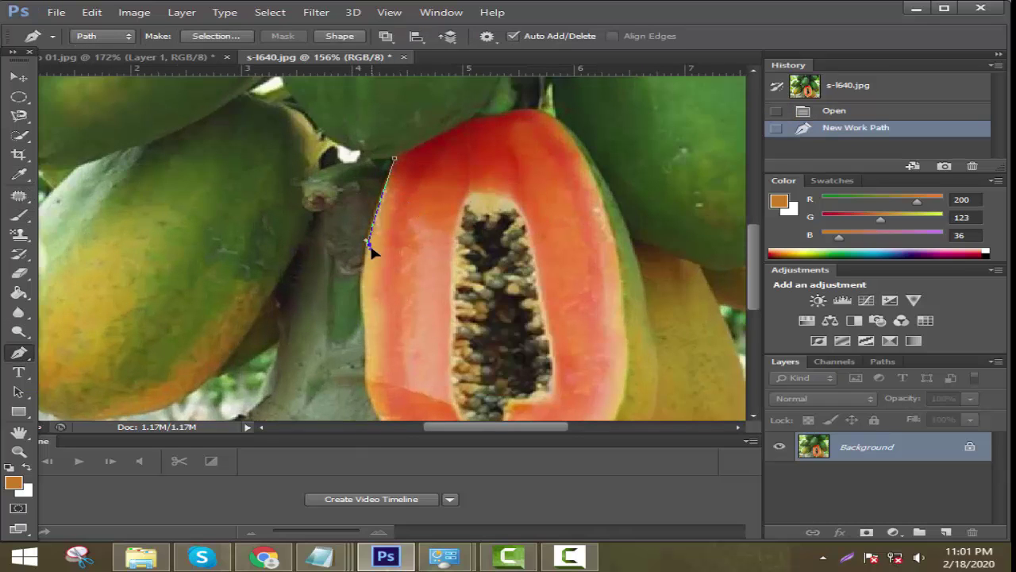
click(369, 244)
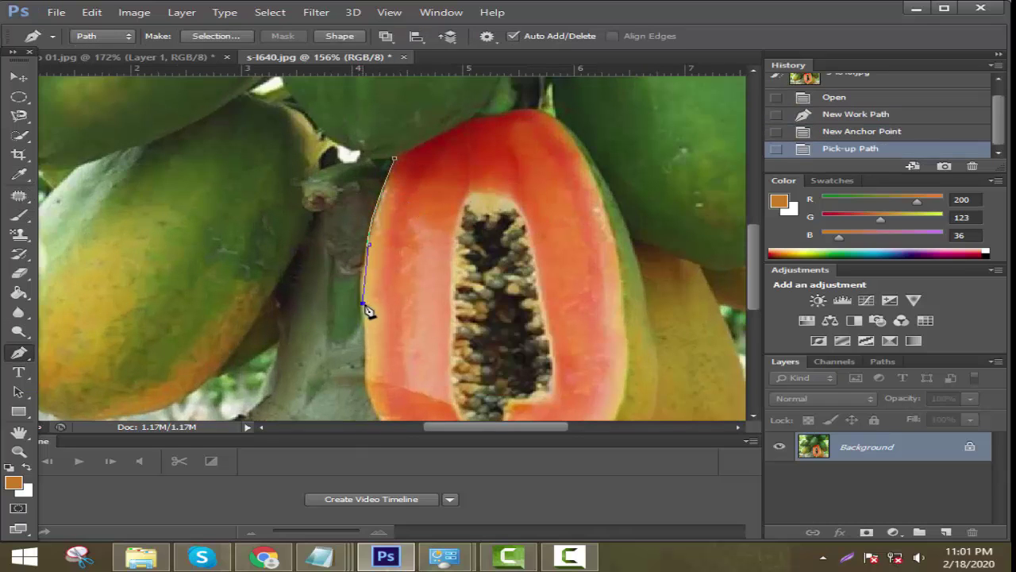
drag(367, 312, 367, 311)
scroll(366, 310, down, 3)
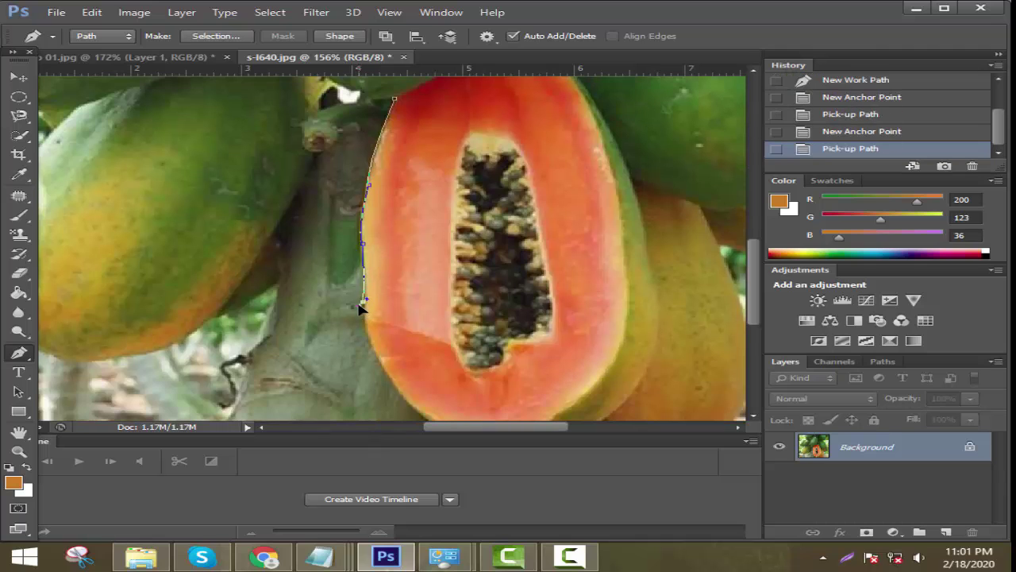
click(361, 308)
scroll(363, 306, down, 3)
click(372, 280)
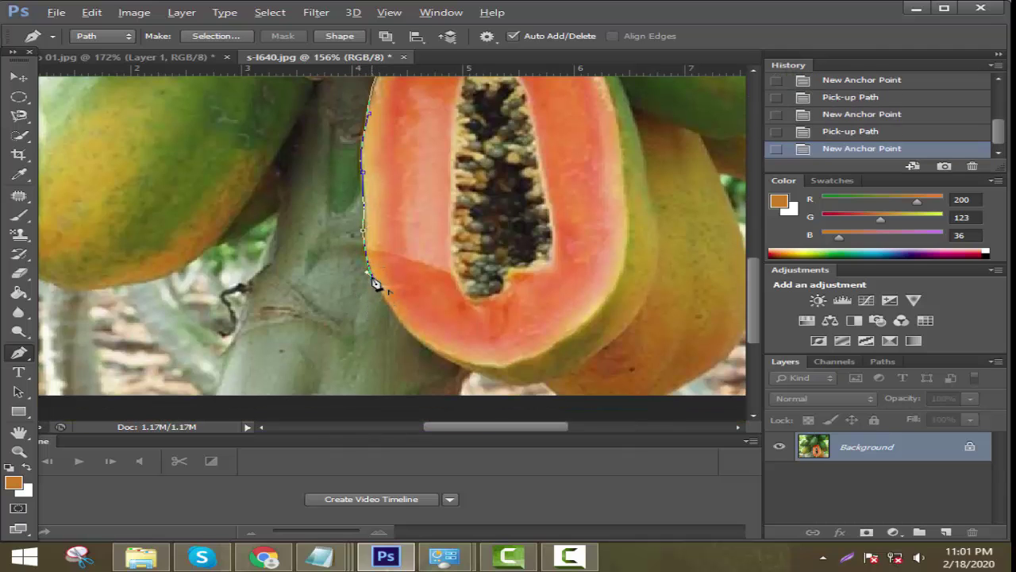
Continue the path around the cut papaya's rounded bottom to its lower-right rim, including the green skin.
scroll(393, 308, down, 1)
click(403, 303)
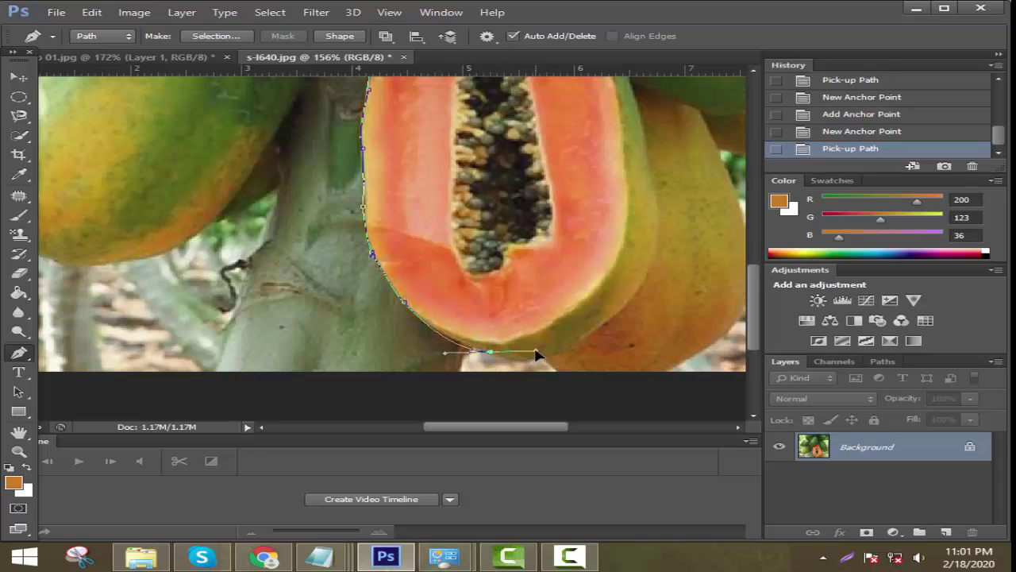
drag(542, 363, 540, 362)
scroll(597, 281, down, 3)
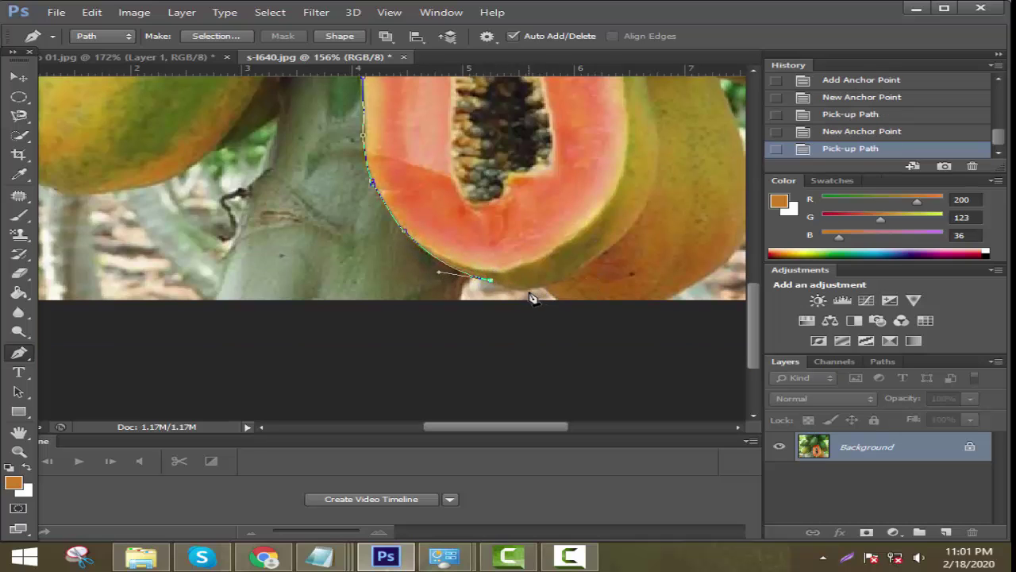
click(554, 295)
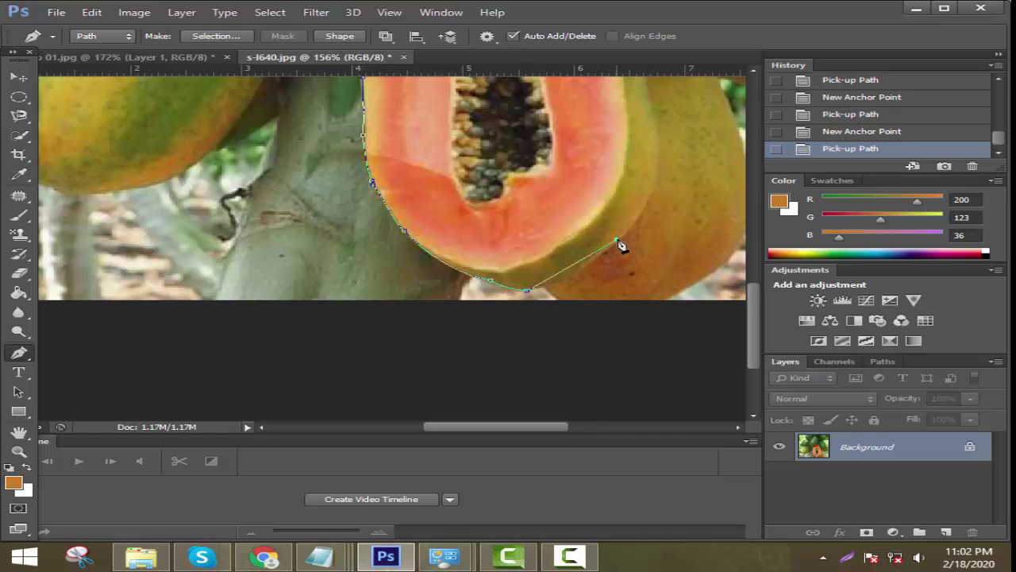
scroll(639, 212, up, 2)
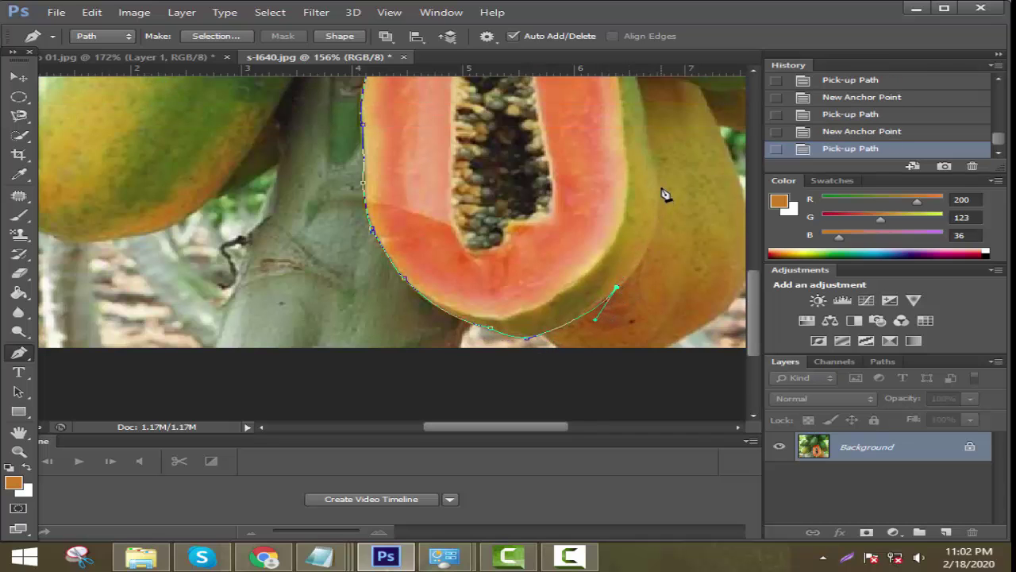
Trace the path up the cut papaya's outer right edge and over its top to the stem.
drag(640, 141, 645, 151)
scroll(651, 177, up, 2)
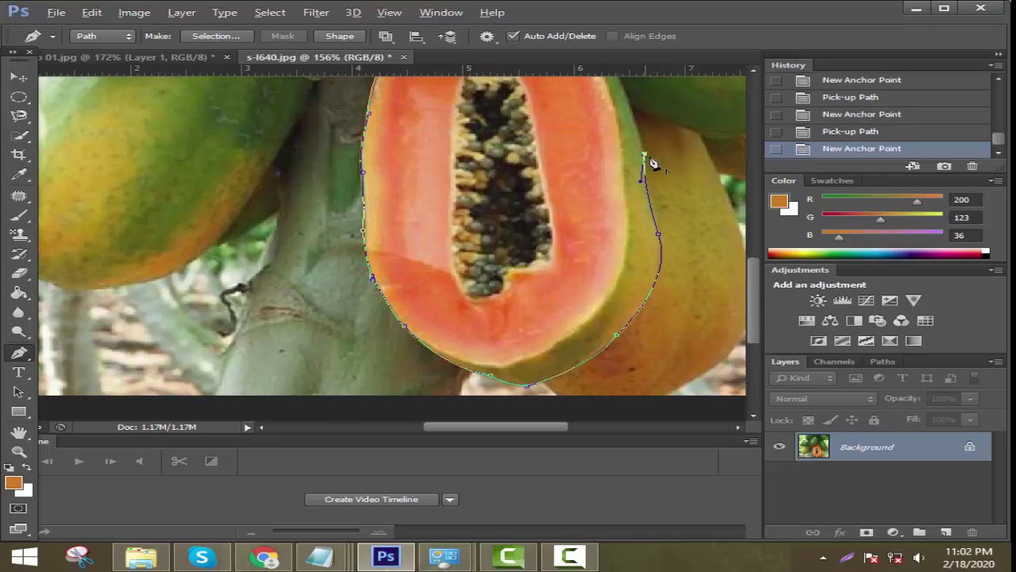
scroll(653, 159, up, 2)
click(623, 140)
scroll(608, 145, up, 2)
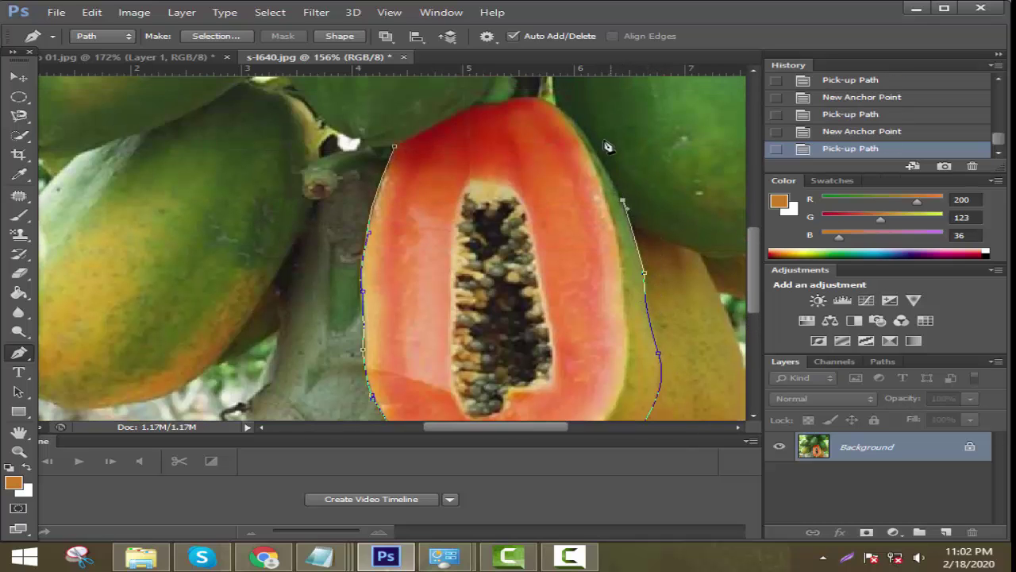
scroll(548, 143, up, 2)
click(512, 120)
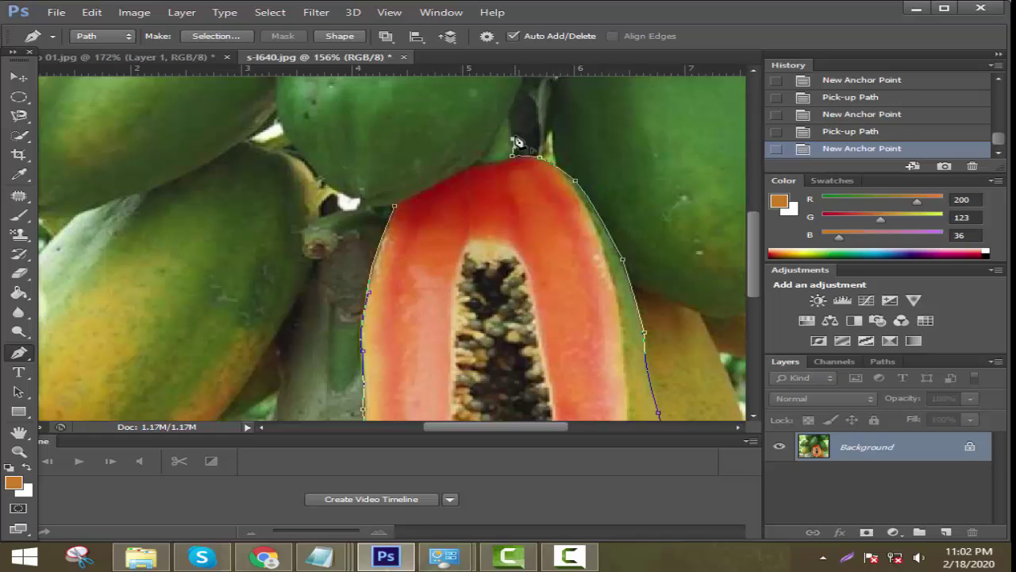
Trace the small green area beside the stem and the red upper-left edge, closing the path at its starting point.
key(ctrl+z)
click(509, 116)
click(497, 133)
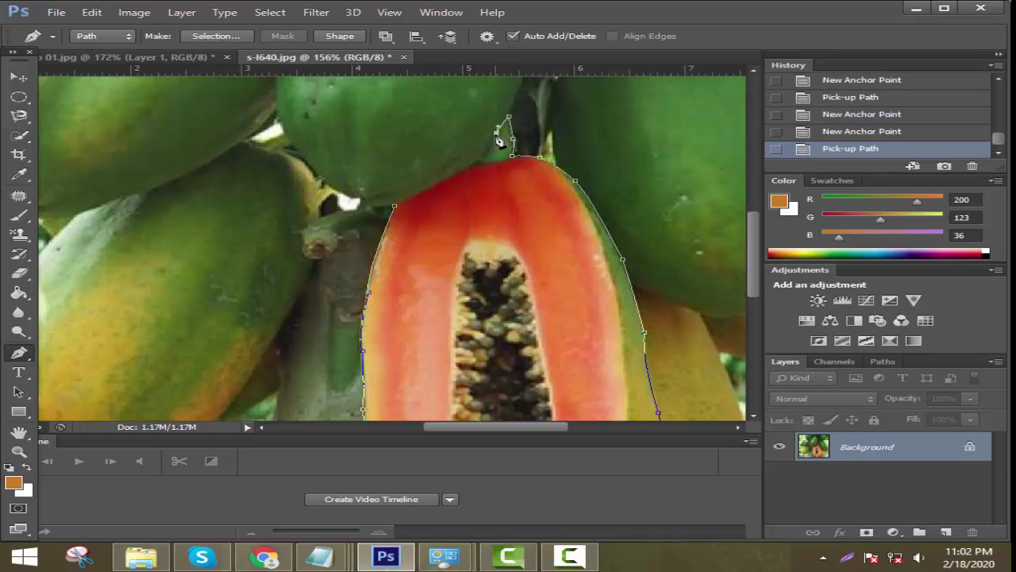
click(477, 160)
alt+click(477, 159)
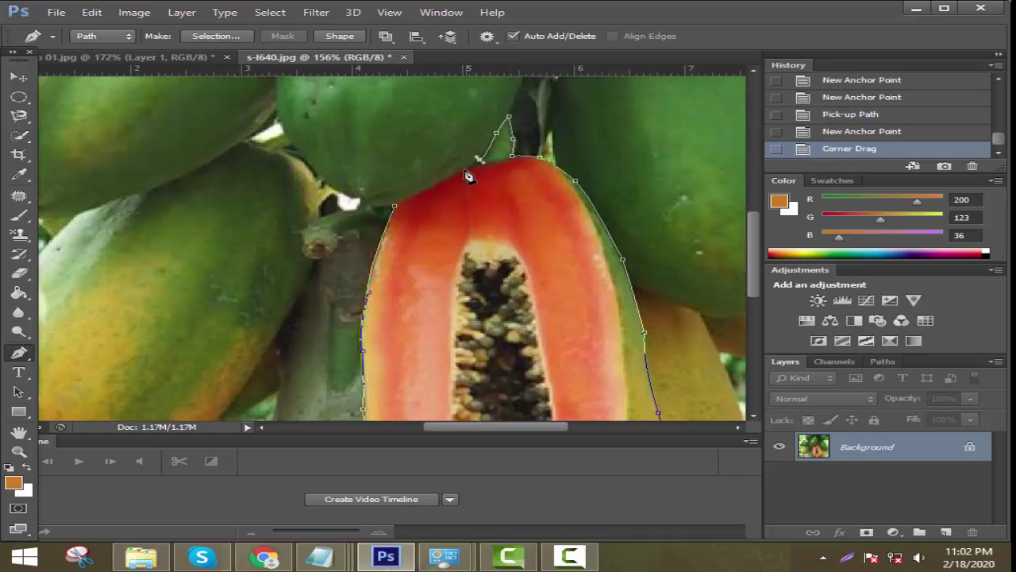
click(445, 185)
click(443, 186)
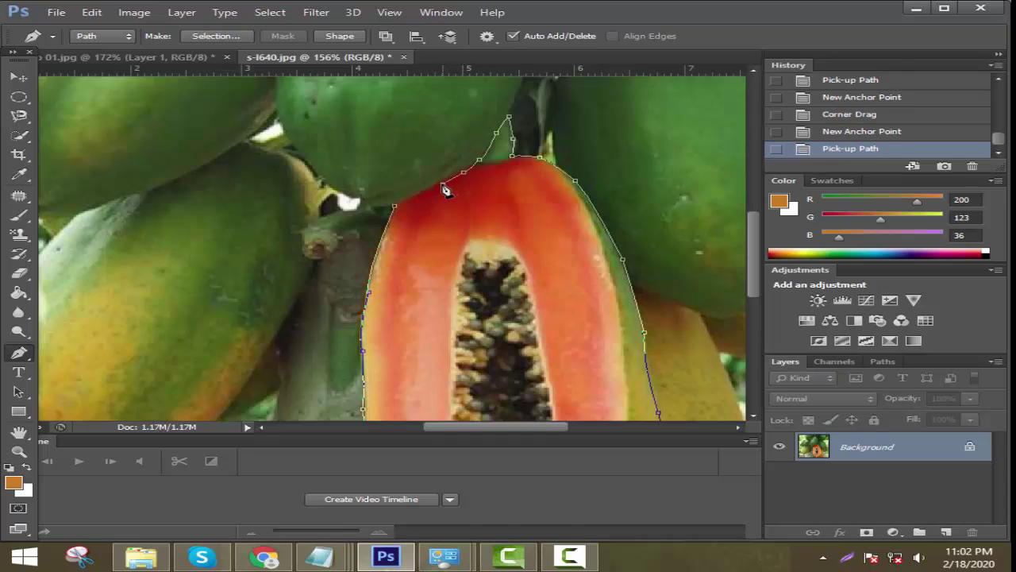
click(445, 185)
click(396, 206)
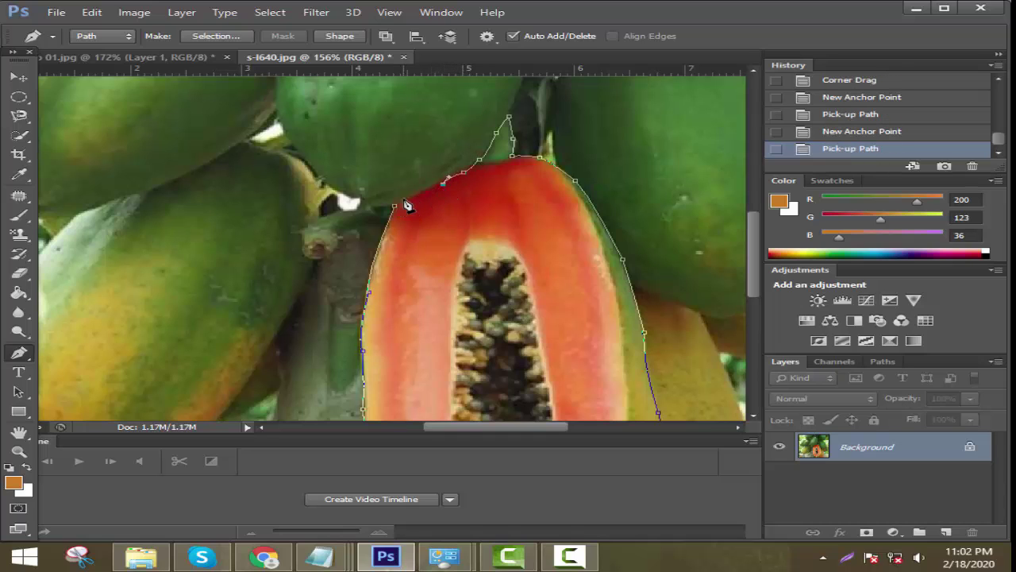
click(407, 200)
click(399, 206)
click(396, 207)
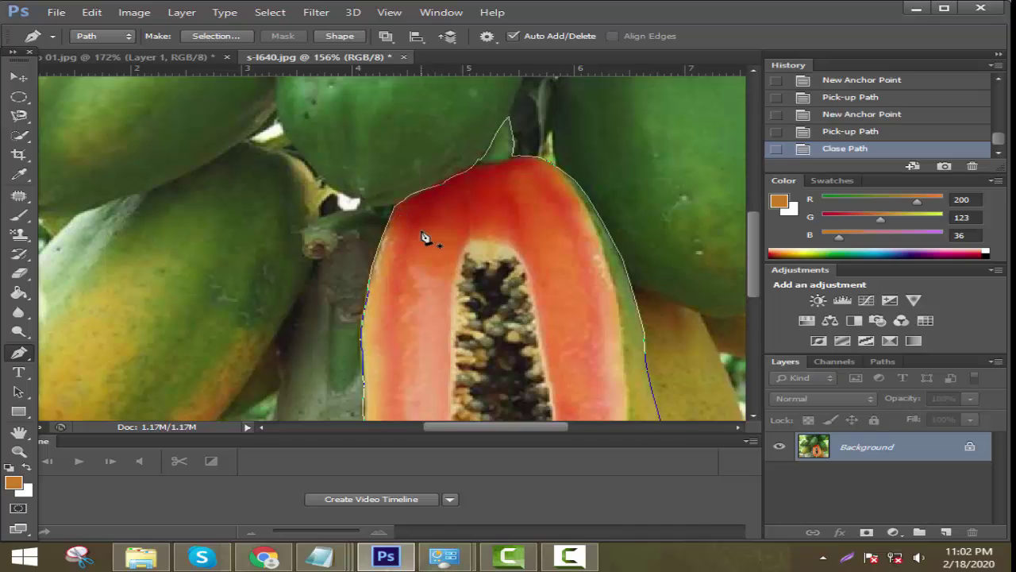
Turn the closed path into a selection and copy the cut papaya into 01.jpg as a new layer.
right_click(422, 236)
click(496, 270)
click(608, 159)
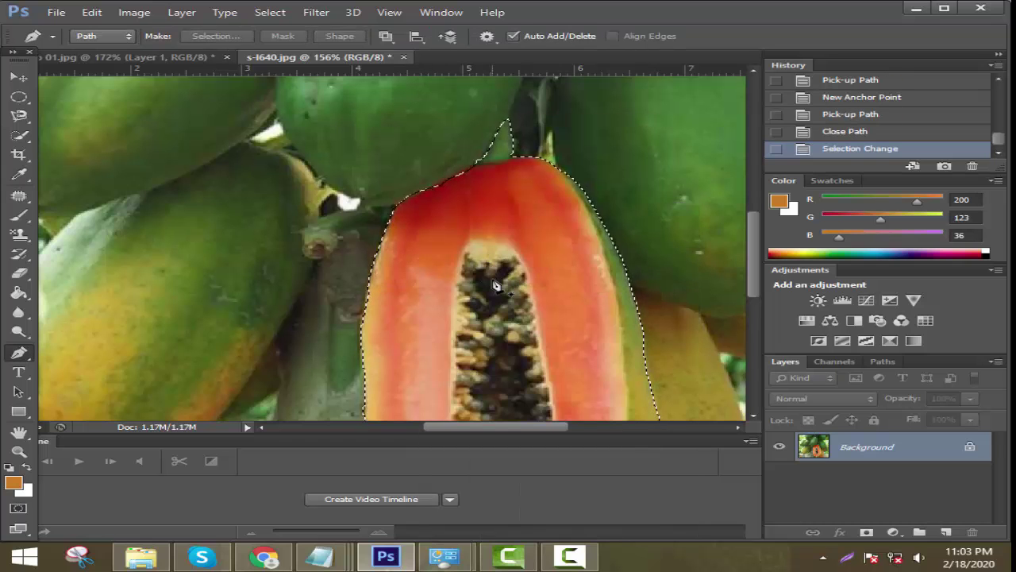
key(ctrl+c)
click(129, 57)
key(ctrl+v)
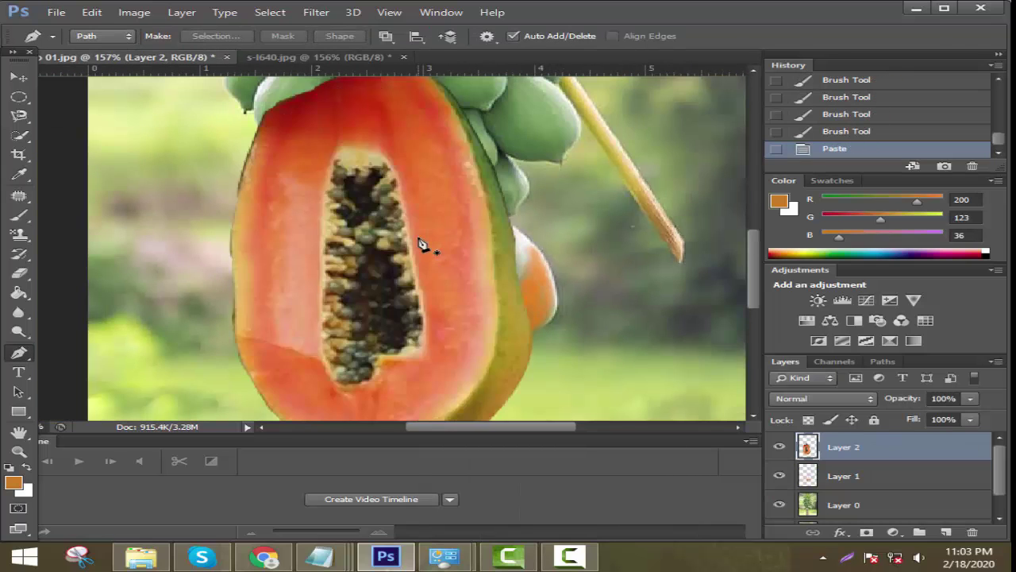
Scale the pasted papaya to about 21.8% width and 19.2% height and place it over the small middle papaya.
key(ctrl+t)
key(ctrl+0)
drag(491, 385, 398, 230)
scroll(397, 230, up, 2)
drag(324, 280, 401, 366)
scroll(265, 233, up, 2)
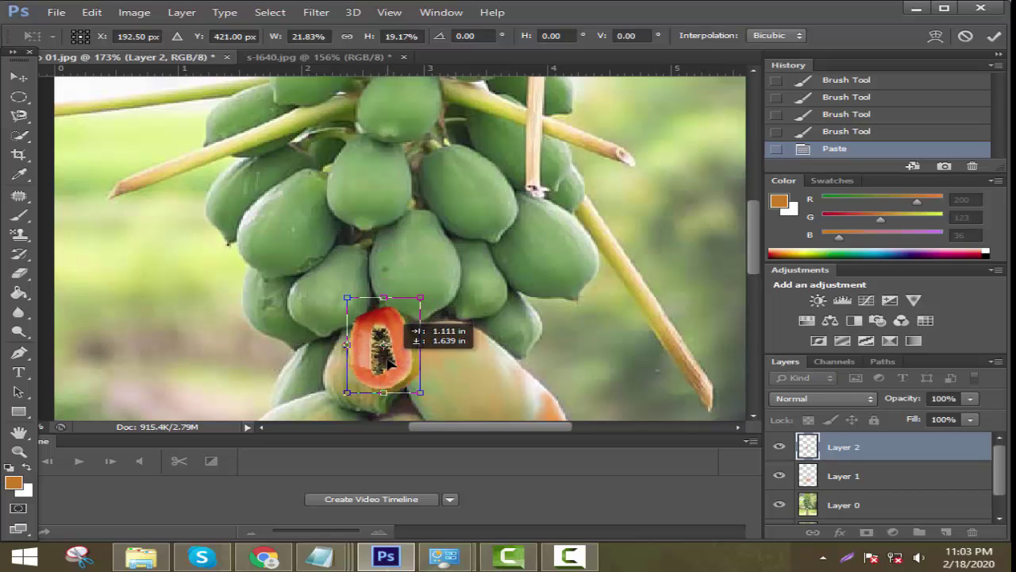
scroll(401, 366, down, 3)
scroll(427, 339, up, 2)
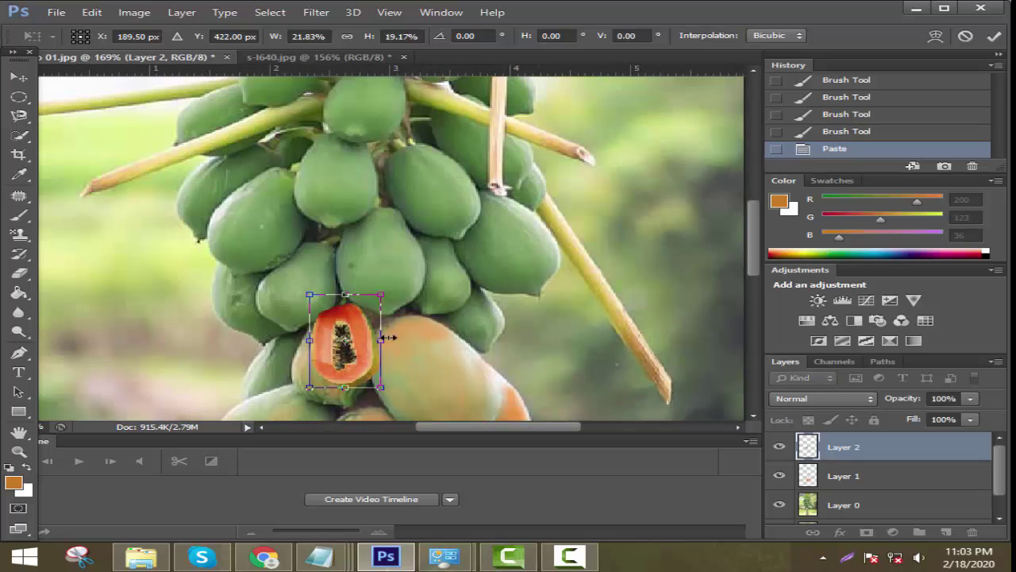
scroll(736, 260, down, 3)
mouse_move(342, 177)
mouse_down()
mouse_move(337, 191)
mouse_move(342, 181)
mouse_up()
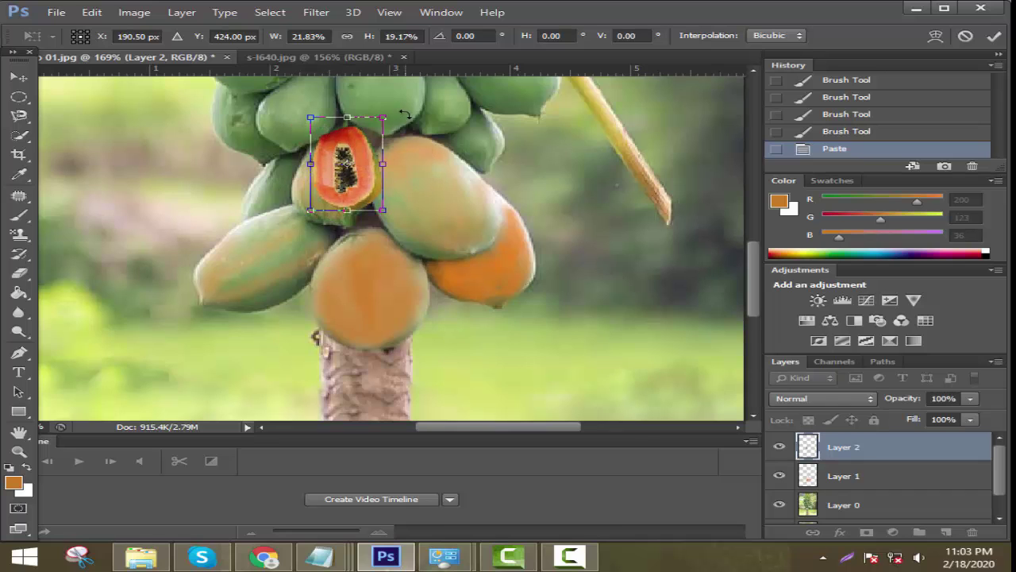
Rotate the cut papaya about -4°, adjust its upper-left corner to fit the papaya behind, and commit the transform.
drag(404, 114, 401, 111)
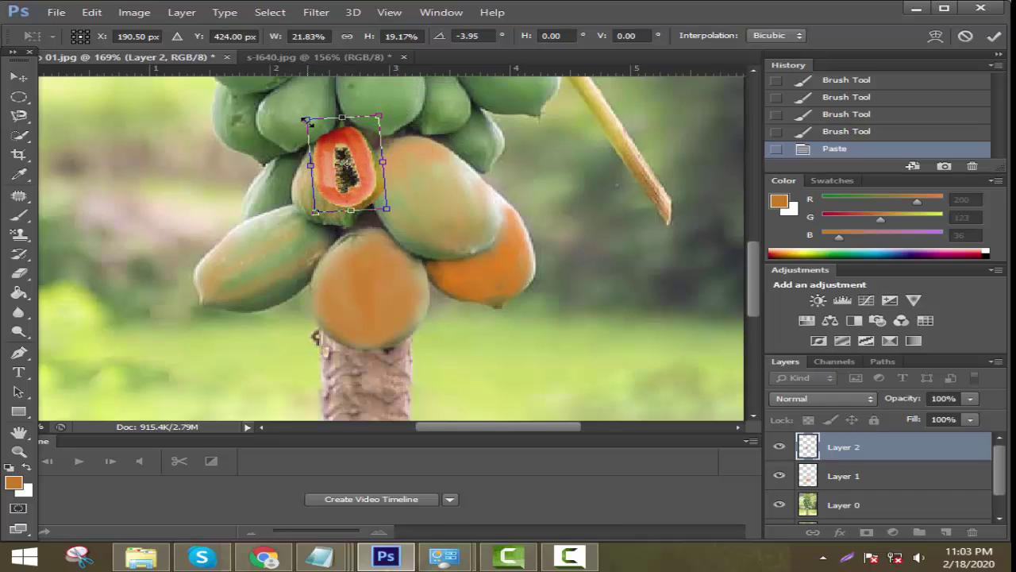
drag(306, 119, 339, 116)
key(Return)
mouse_move(362, 159)
mouse_down()
mouse_move(397, 159)
mouse_move(367, 194)
mouse_up()
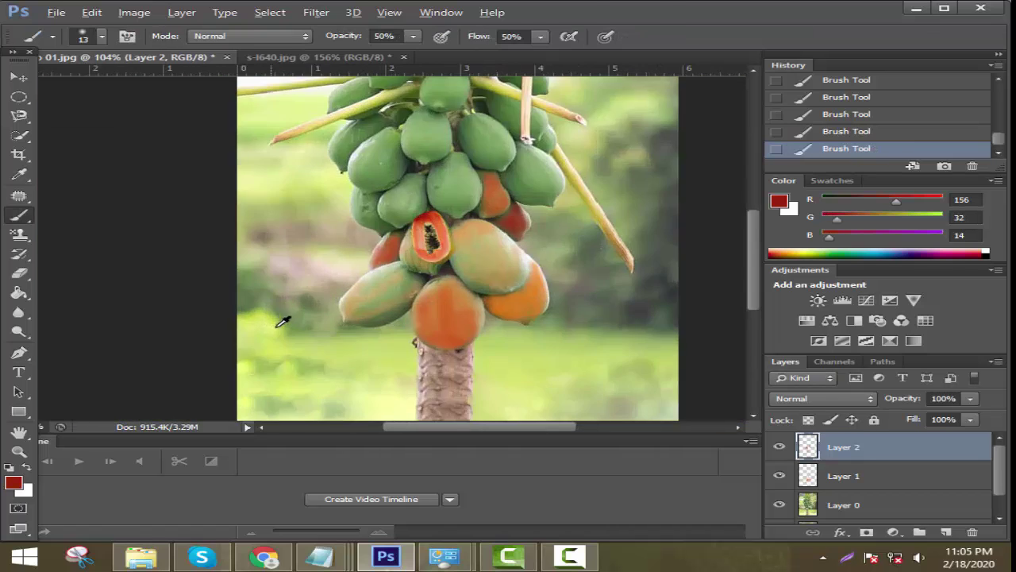
Sample orange (RGB 208, 111, 46) from the round lowest papaya and brush streaks over the large papaya above it on Layer 2.
scroll(461, 302, up, 4)
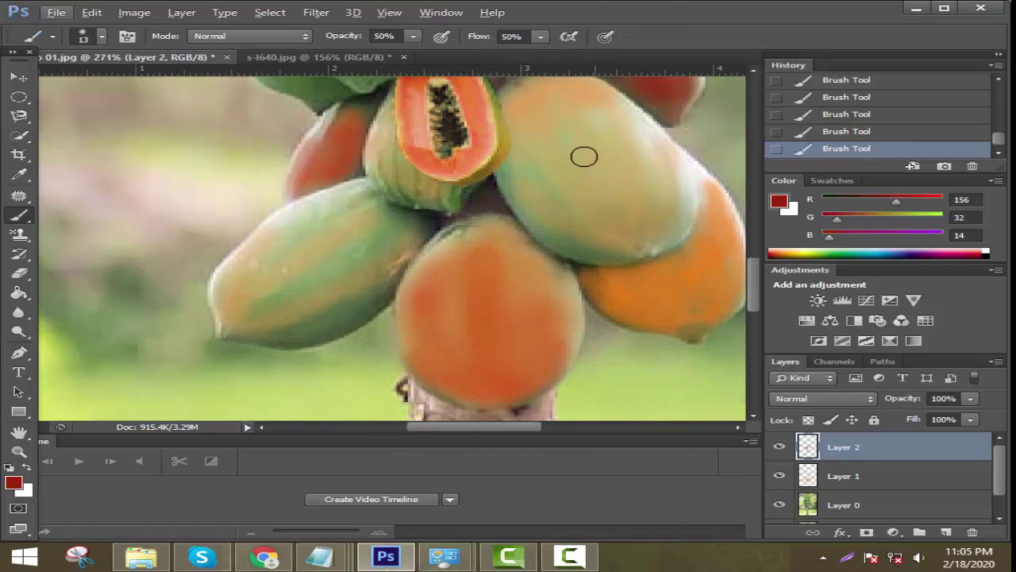
alt+click(513, 297)
mouse_move(535, 127)
mouse_down()
mouse_move(579, 169)
mouse_move(615, 226)
mouse_move(581, 153)
mouse_move(598, 126)
mouse_move(569, 188)
mouse_up()
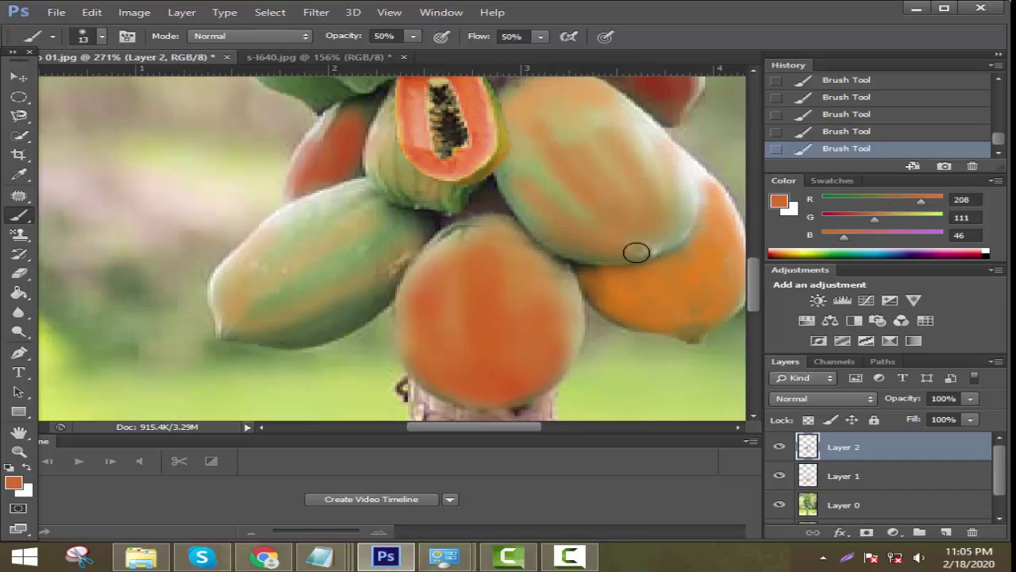
Sample dark red (RGB 169, 34, 13) and brush it over the large papaya's top and left side.
scroll(663, 193, up, 2)
alt+click(433, 107)
mouse_move(533, 127)
mouse_down()
mouse_move(561, 131)
mouse_move(513, 146)
mouse_move(584, 135)
mouse_move(513, 177)
mouse_move(515, 215)
mouse_move(585, 148)
mouse_move(619, 150)
mouse_move(532, 236)
mouse_move(586, 241)
mouse_move(506, 226)
mouse_move(552, 194)
mouse_up()
mouse_move(552, 248)
mouse_down()
mouse_move(566, 211)
mouse_move(553, 235)
mouse_up()
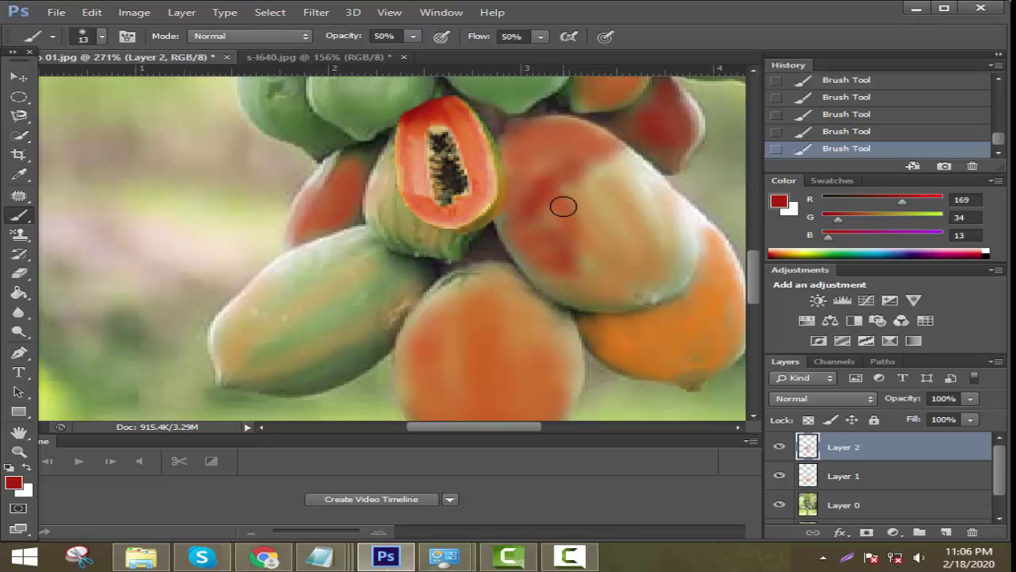
Sample yellowish orange (RGB 211, 126, 34) and brush it over the red area on the large papaya's lower-left side.
scroll(563, 207, down, 6)
scroll(576, 274, up, 5)
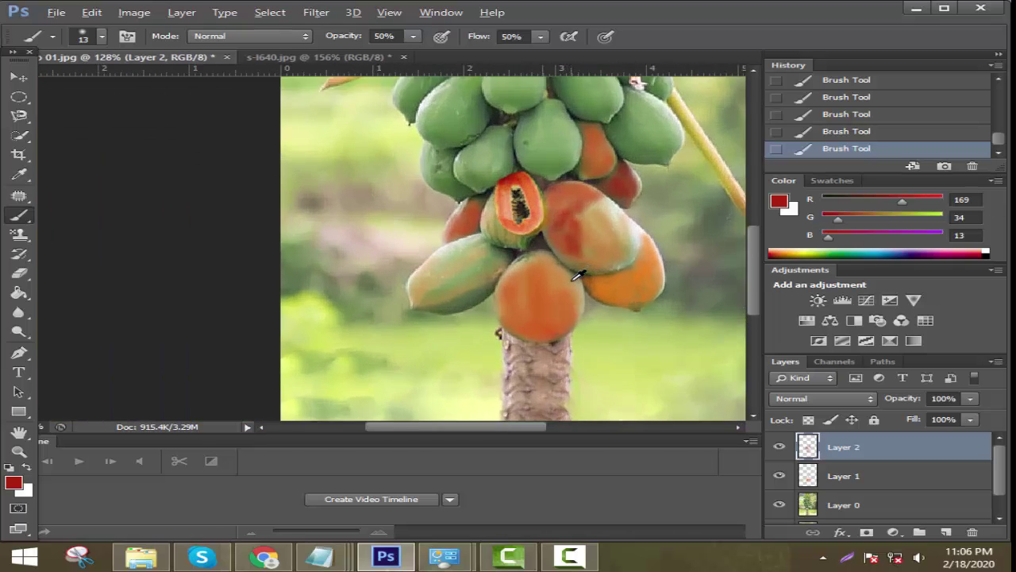
alt+click(575, 237)
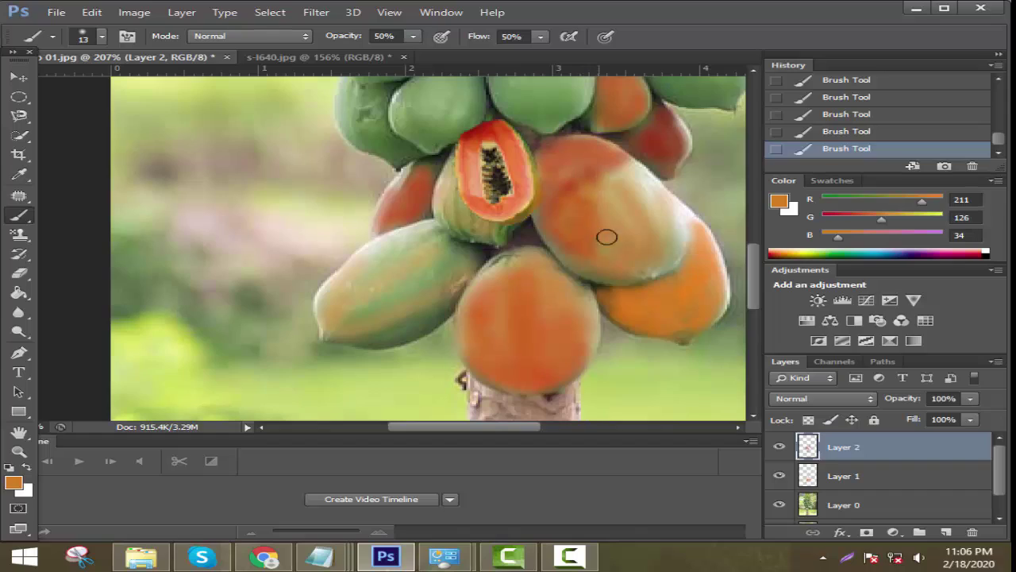
scroll(599, 230, down, 3)
Open the reference photo ezgif.com-webp-to-jpg.jpg from the Downloads folder.
click(55, 12)
click(71, 47)
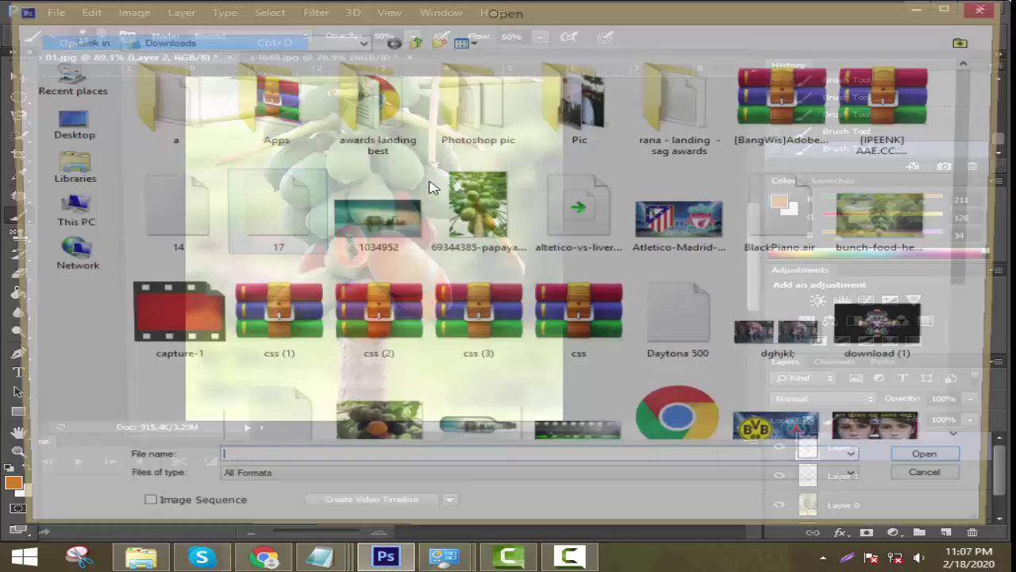
double_click(373, 429)
Select the whole ripe orange papaya in the reference photo with the Quick Selection tool.
scroll(361, 306, up, 4)
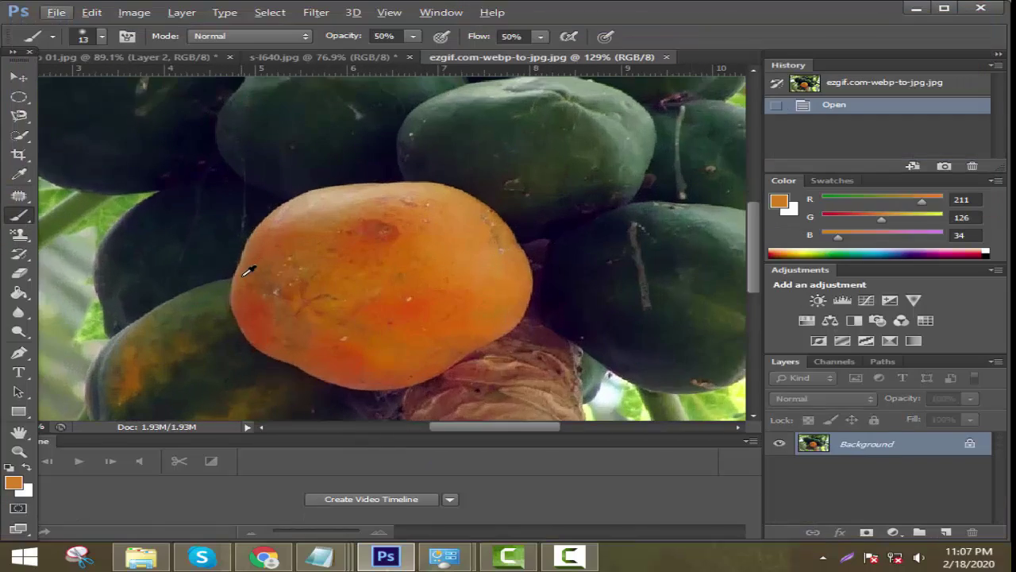
scroll(355, 310, up, 1)
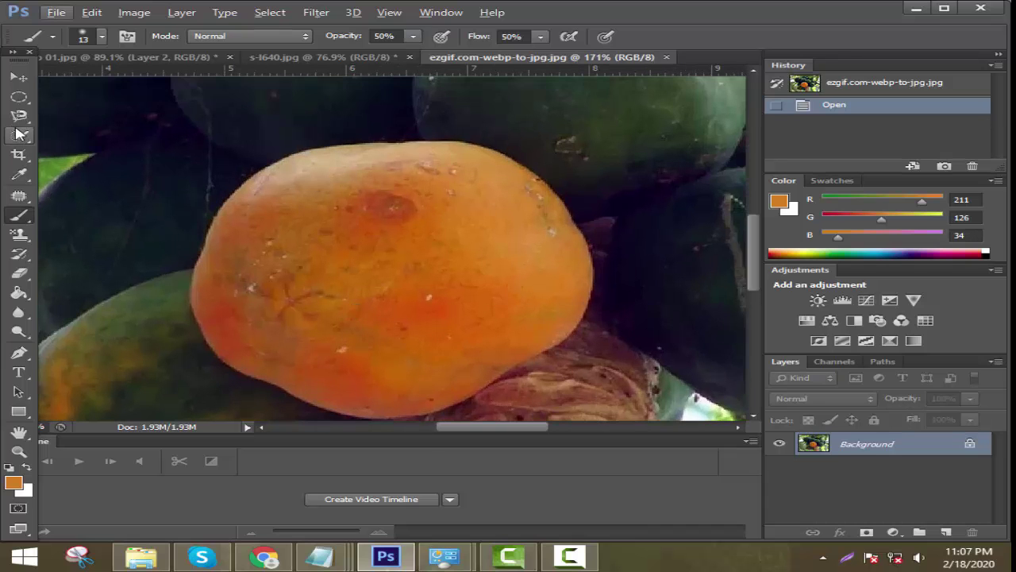
drag(20, 133, 95, 135)
mouse_move(324, 198)
mouse_down()
mouse_move(310, 247)
mouse_move(447, 272)
mouse_up()
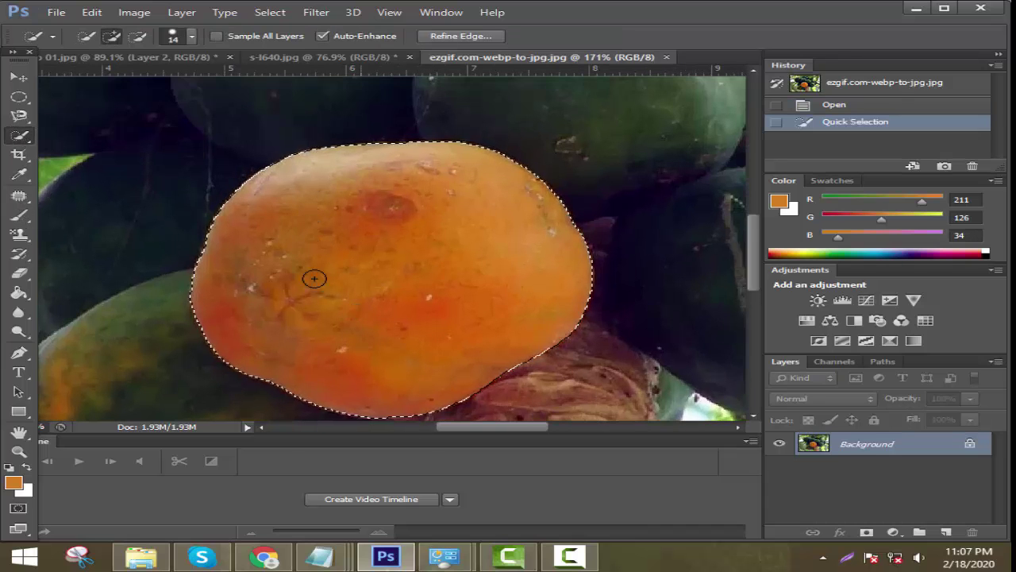
Refine the Quick Selection along the ripe orange papaya's bottom and lower-left edge.
scroll(352, 302, down, 1)
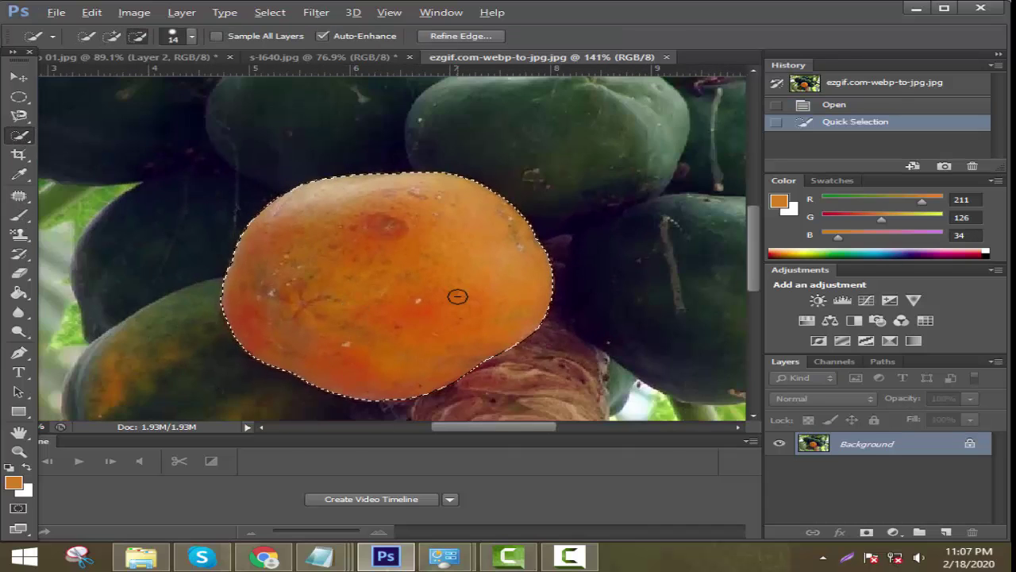
click(417, 380)
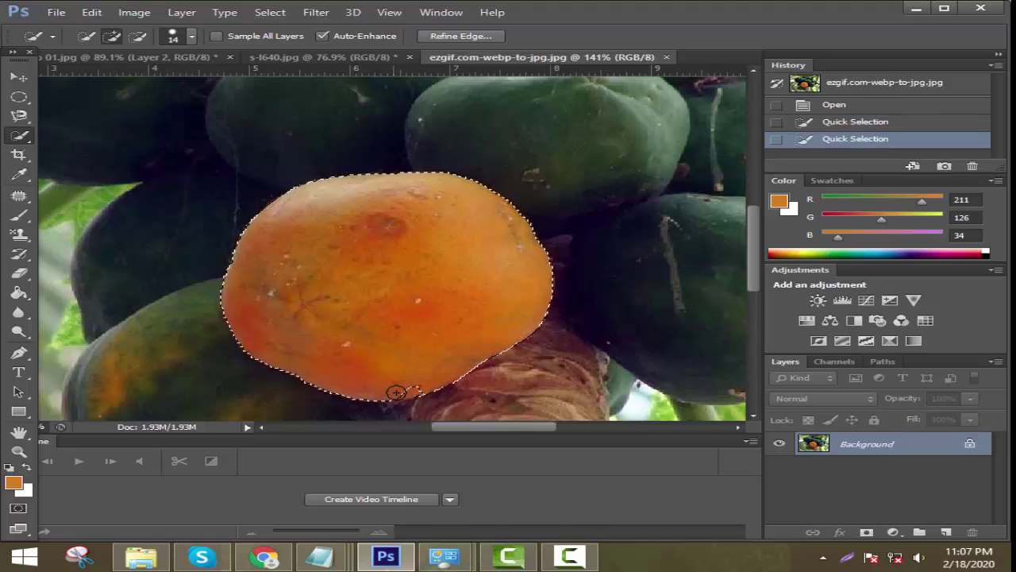
click(394, 391)
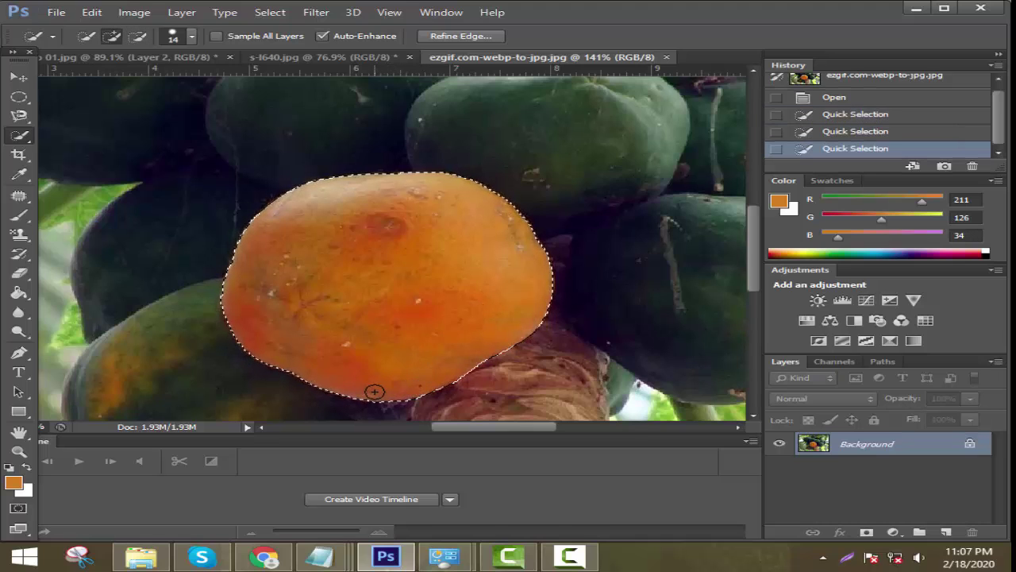
click(315, 368)
click(282, 357)
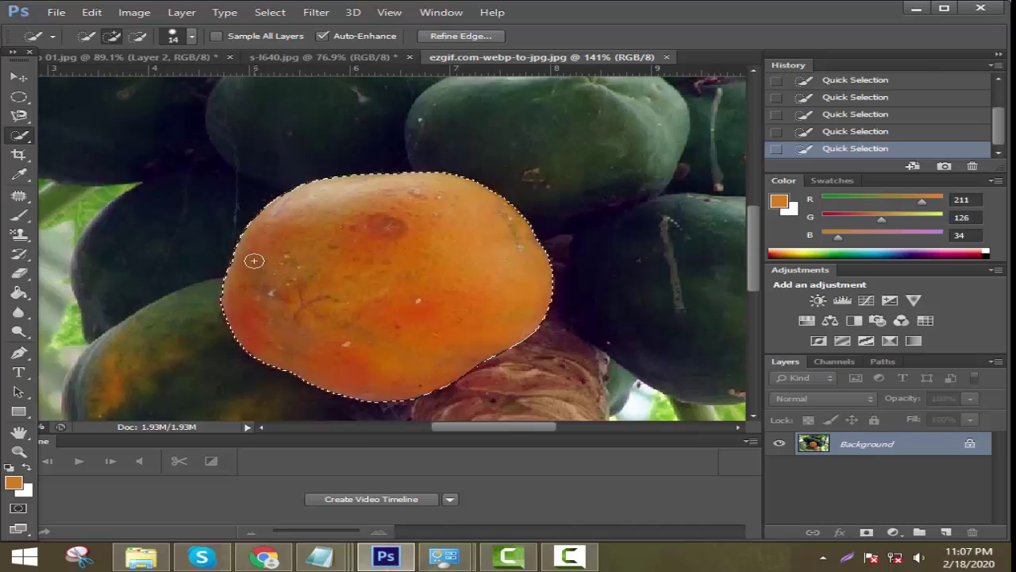
scroll(504, 272, down, 2)
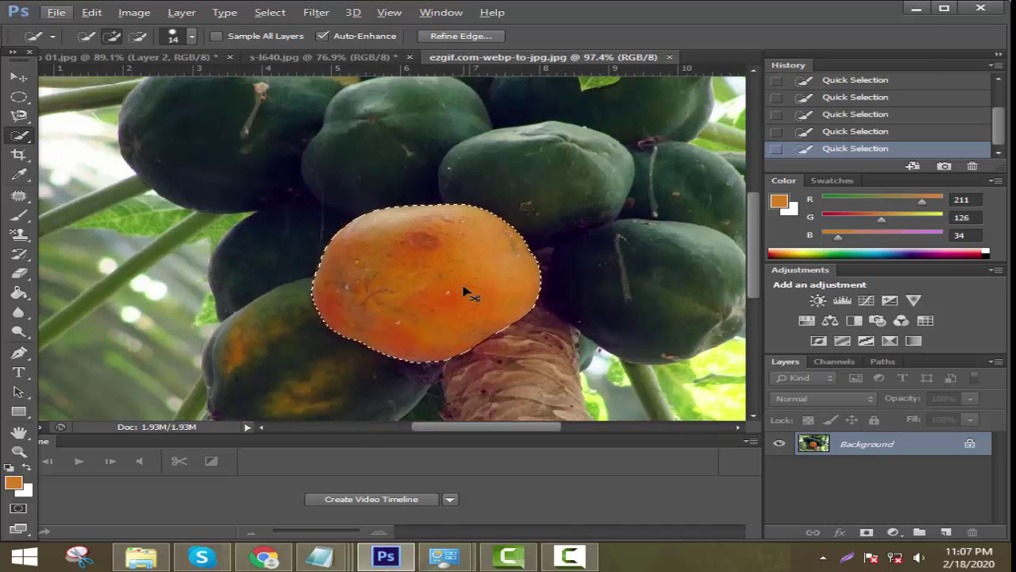
Copy the selected orange papaya and paste it into Photo 01.jpg as a new layer.
key(ctrl+c)
click(317, 55)
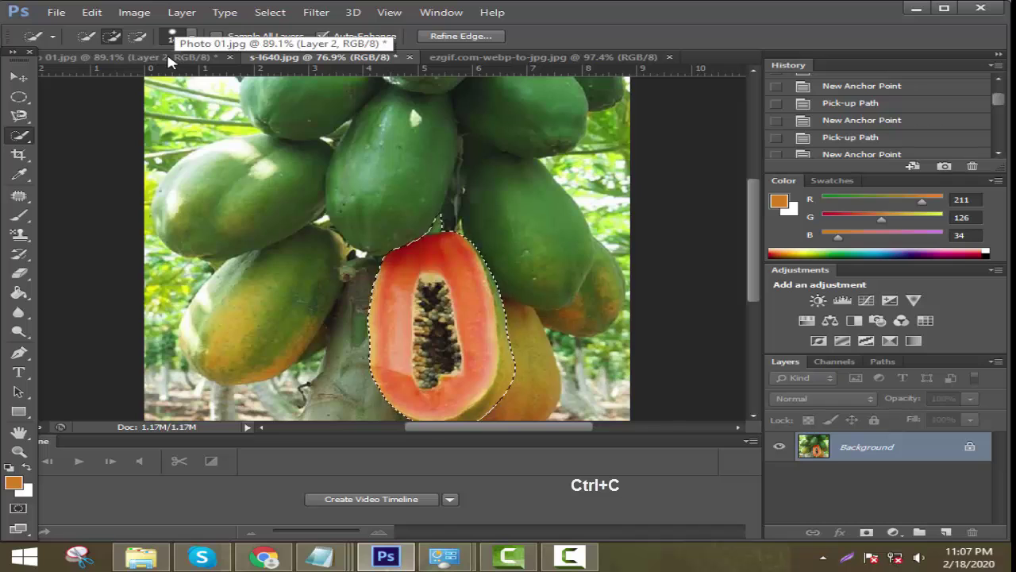
click(175, 58)
key(ctrl+v)
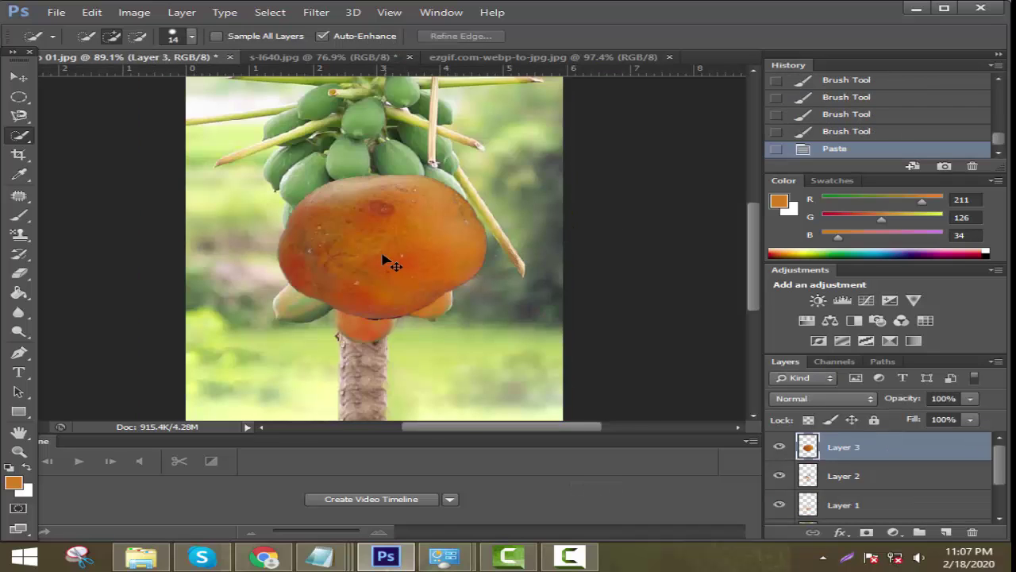
Scale the pasted papaya to about 26% width and 25% height, rotate it about -78°, and place it just above the cut papaya.
key(ctrl+t)
drag(490, 324, 361, 314)
scroll(367, 259, up, 2)
scroll(365, 298, down, 3)
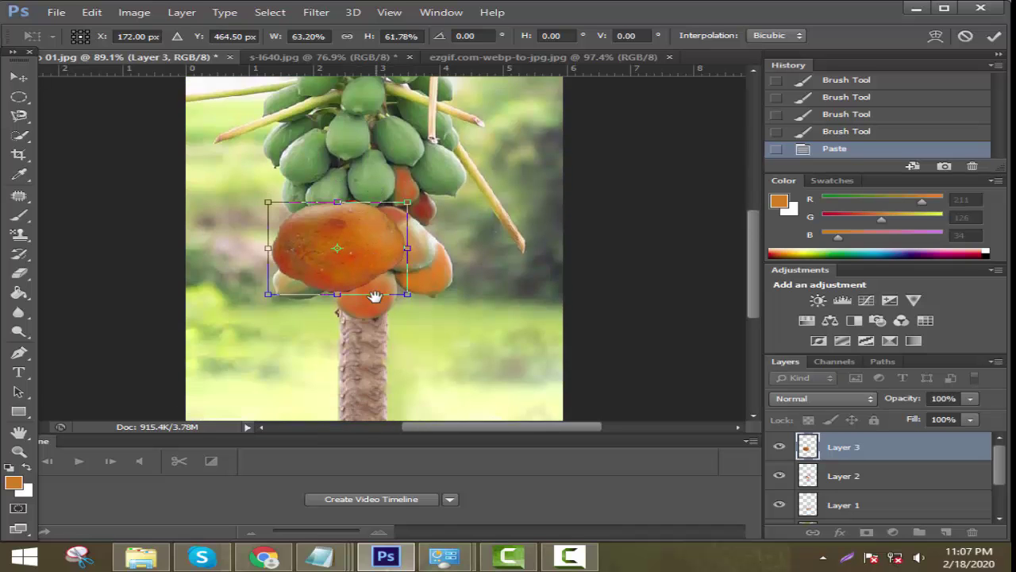
scroll(361, 286, down, 3)
scroll(355, 298, up, 4)
scroll(355, 298, up, 3)
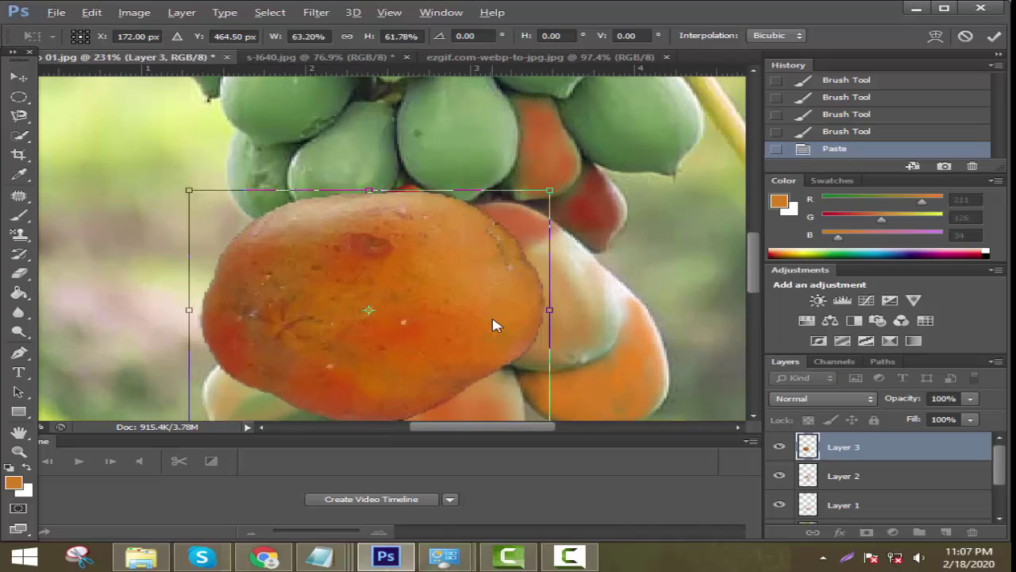
scroll(465, 294, down, 2)
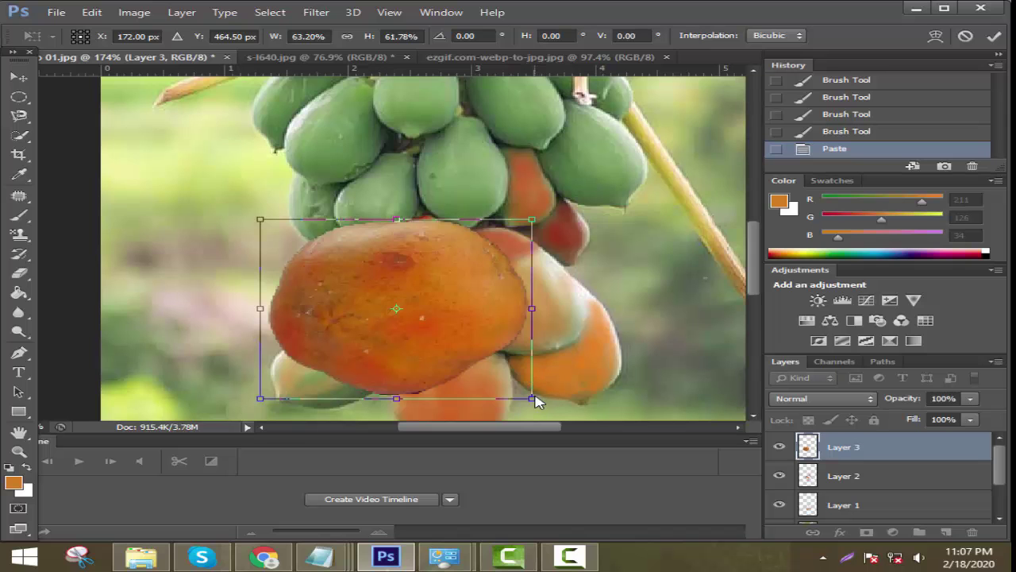
drag(538, 397, 440, 136)
scroll(442, 340, down, 3)
scroll(442, 341, up, 3)
scroll(476, 131, down, 1)
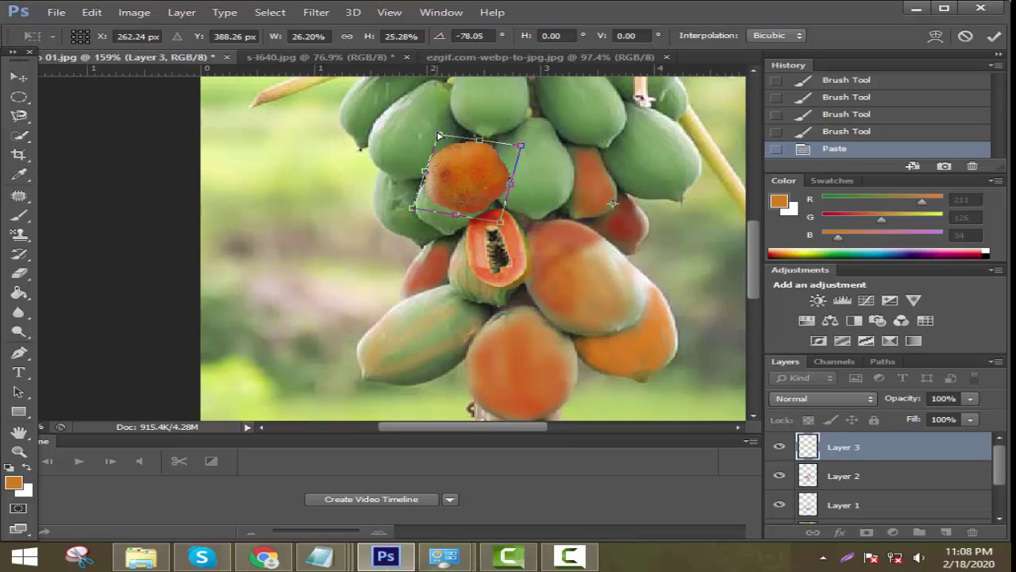
key(Return)
Soften the pasted orange papaya's edge with the Blur tool at 50% strength.
scroll(508, 139, up, 2)
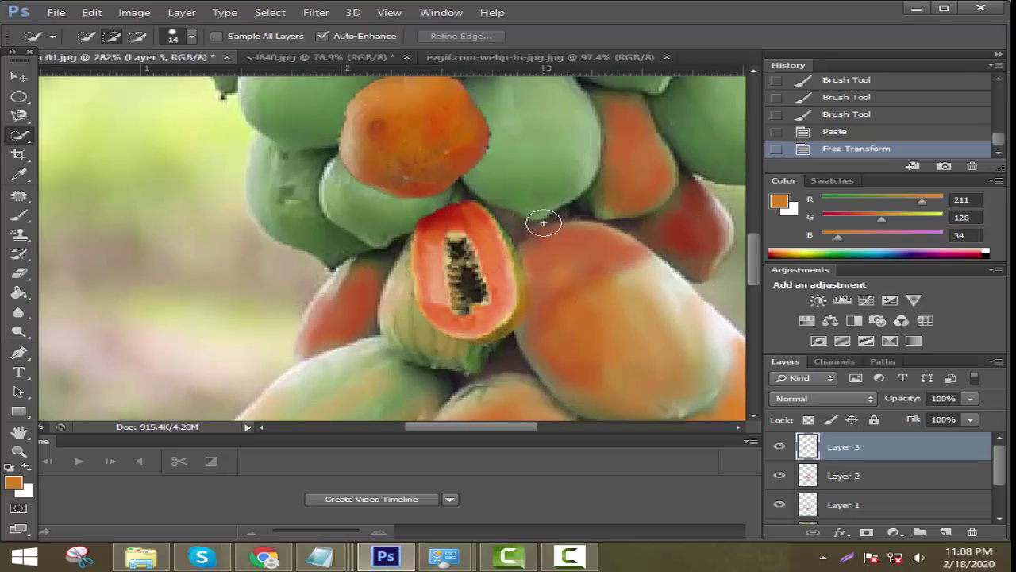
click(18, 312)
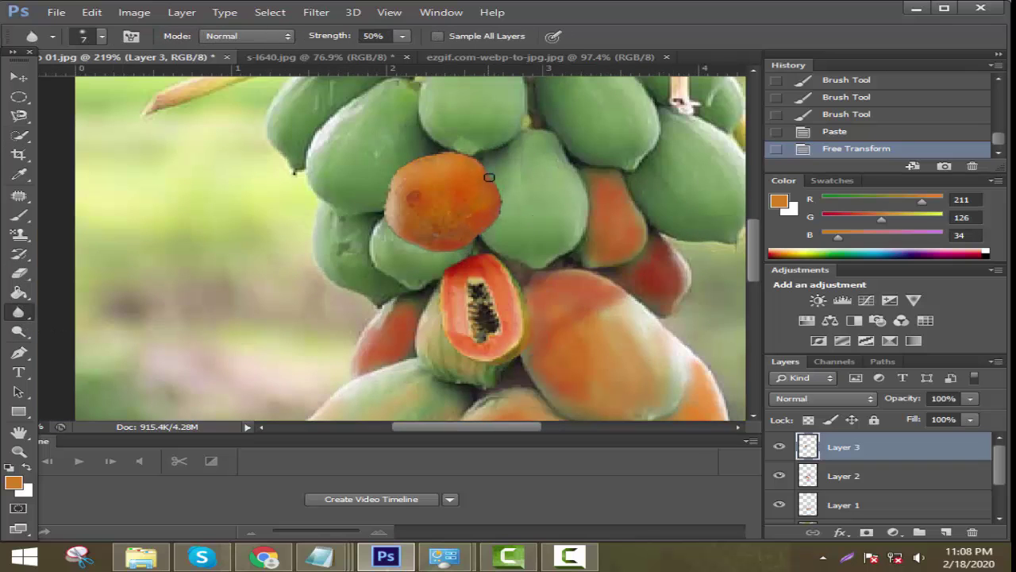
drag(502, 214, 478, 241)
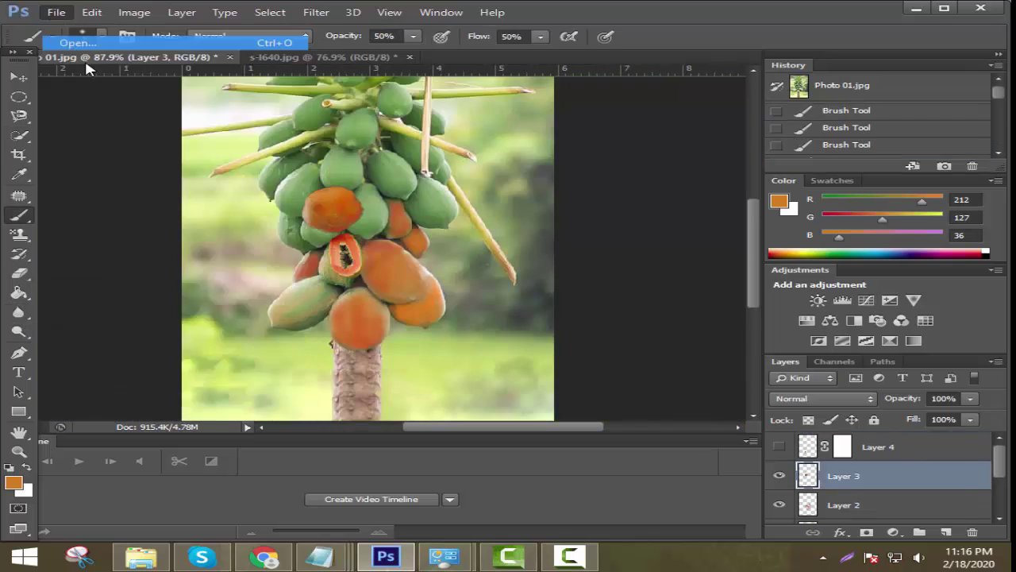
Open the reference photo of birds on papayas and quick-select the yellow papaya together with the bird feeding on it.
click(79, 38)
double_click(208, 295)
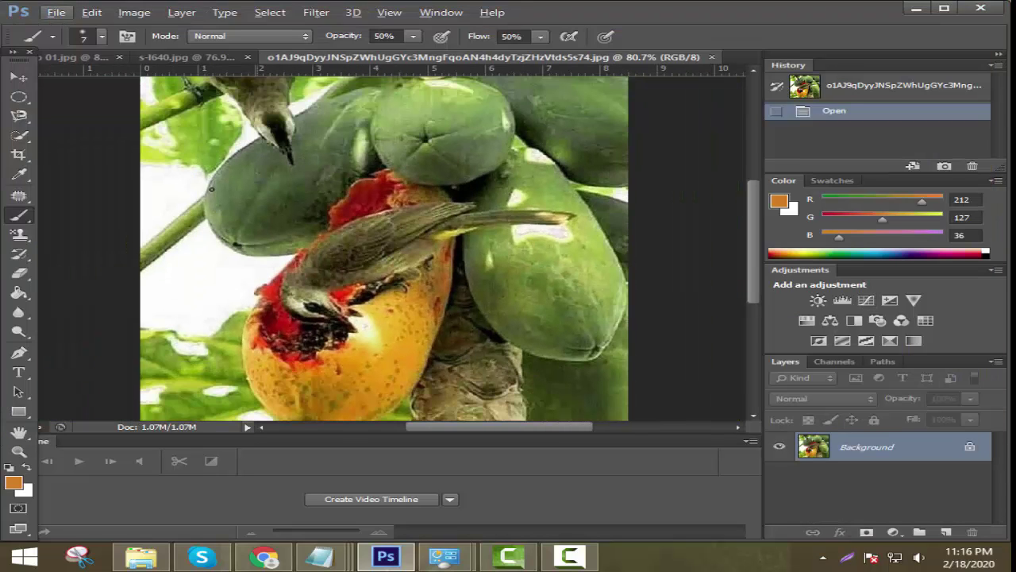
click(20, 137)
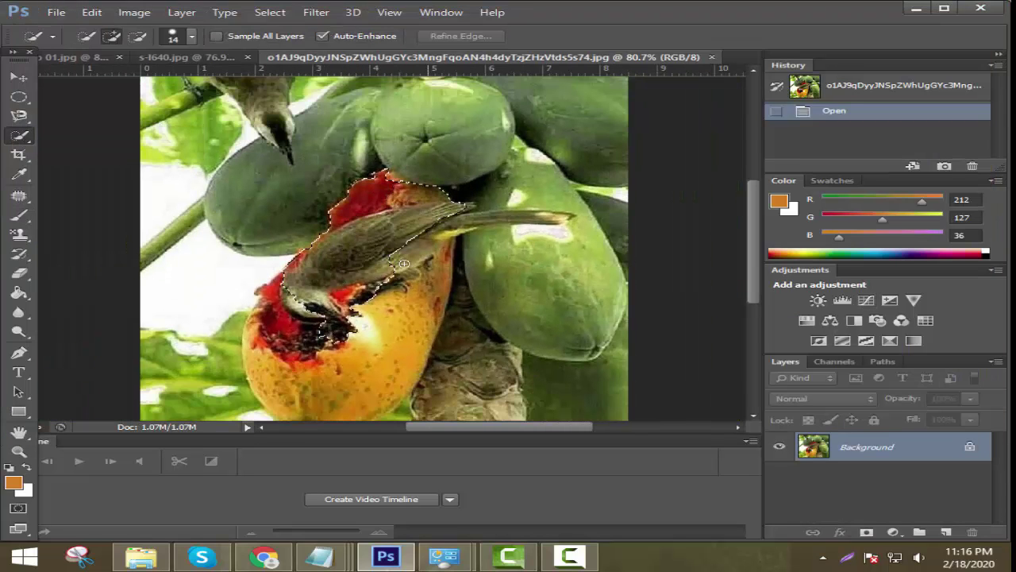
mouse_move(405, 264)
mouse_down()
mouse_move(369, 369)
mouse_move(282, 351)
mouse_move(369, 308)
mouse_up()
scroll(445, 238, down, 3)
mouse_move(468, 155)
mouse_down()
mouse_move(540, 147)
mouse_move(557, 160)
mouse_move(483, 153)
mouse_move(450, 97)
mouse_up()
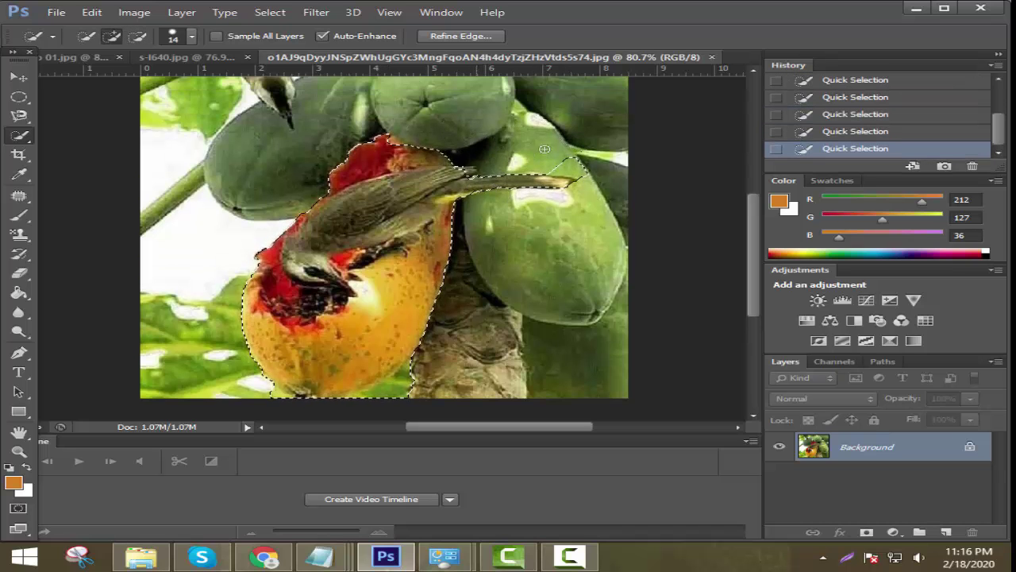
Refine the selection around the bird's tail and wing tip, and remove the leaf background below the yellow papaya.
scroll(516, 135, up, 2)
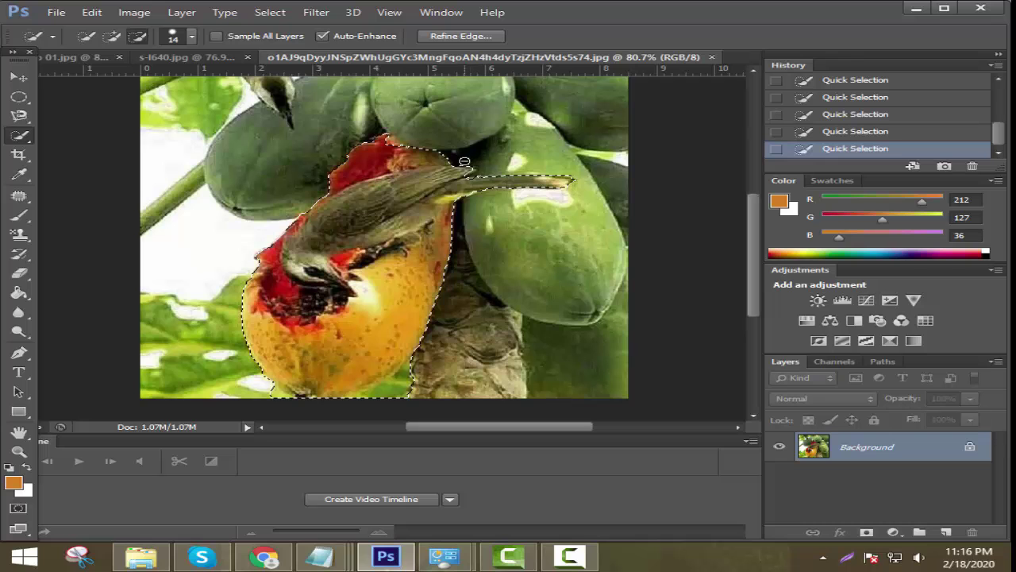
key(alt)
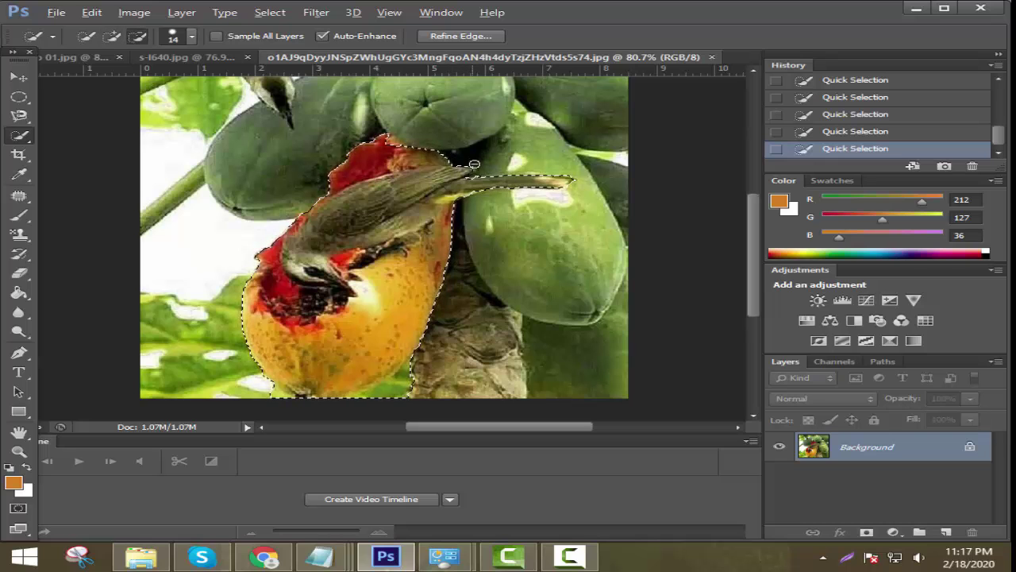
key(alt)
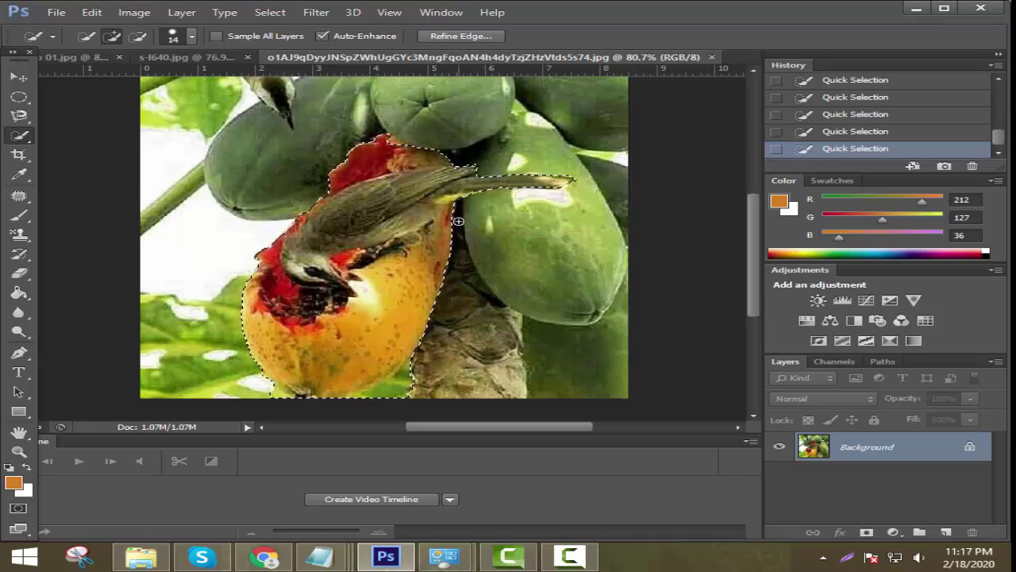
scroll(415, 321, down, 2)
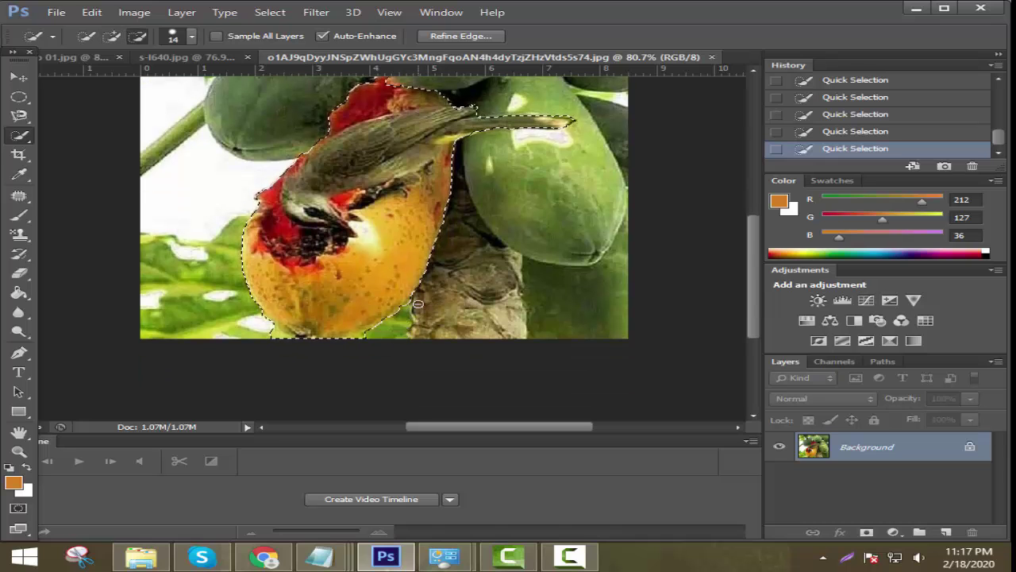
key(alt)
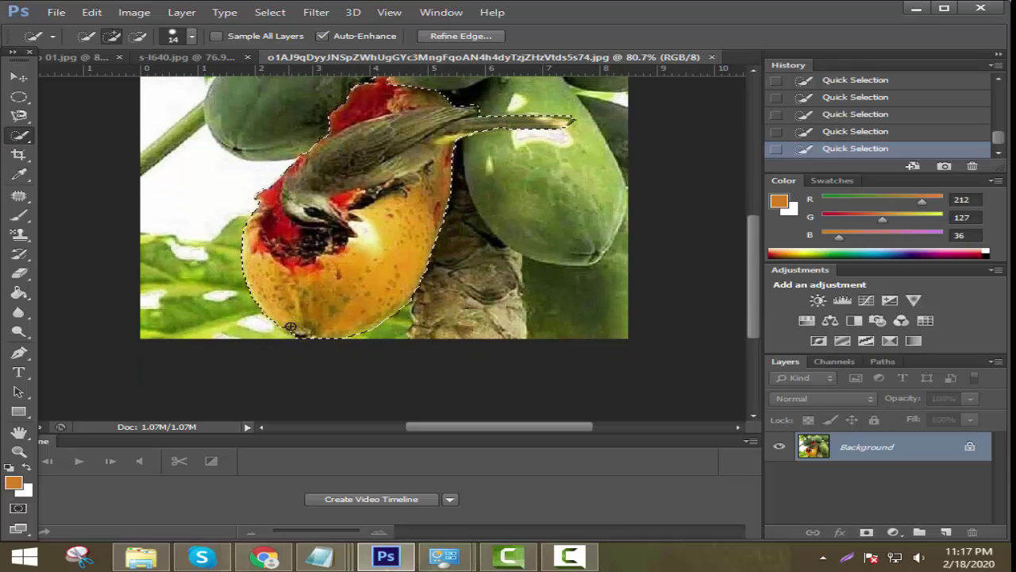
scroll(358, 342, up, 4)
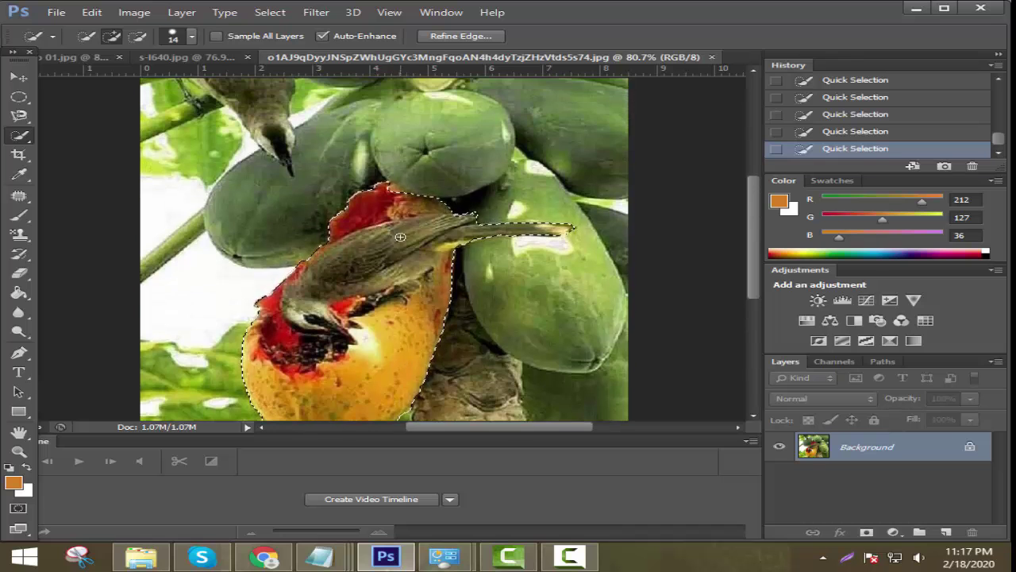
Copy the selected bird and yellow papaya and paste them into Photo 01.jpg.
key(ctrl+c)
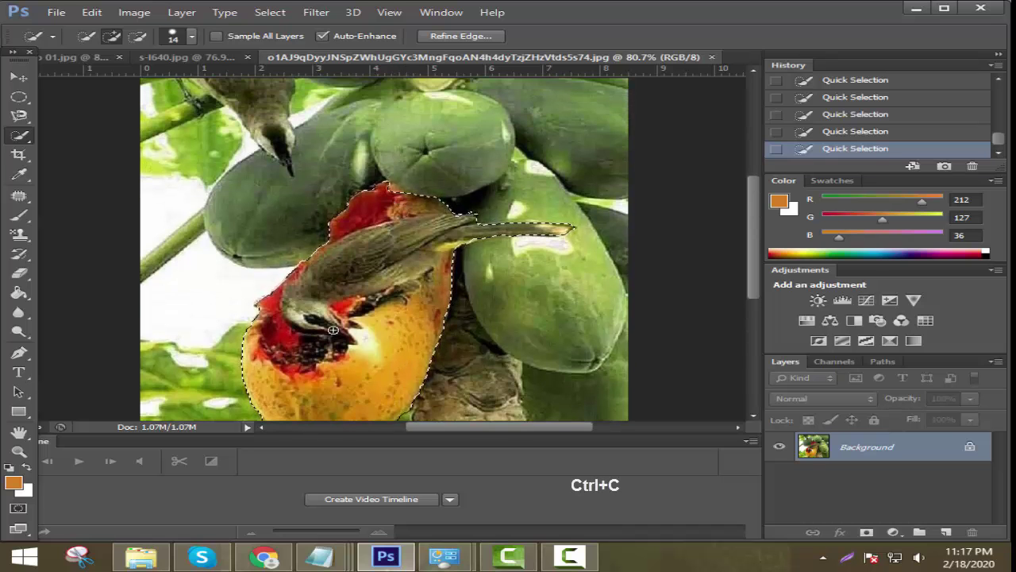
click(76, 57)
key(ctrl+v)
Scale the pasted bird and papaya to about 39% and move them to the lower-left side of the fruit cluster.
key(ctrl+t)
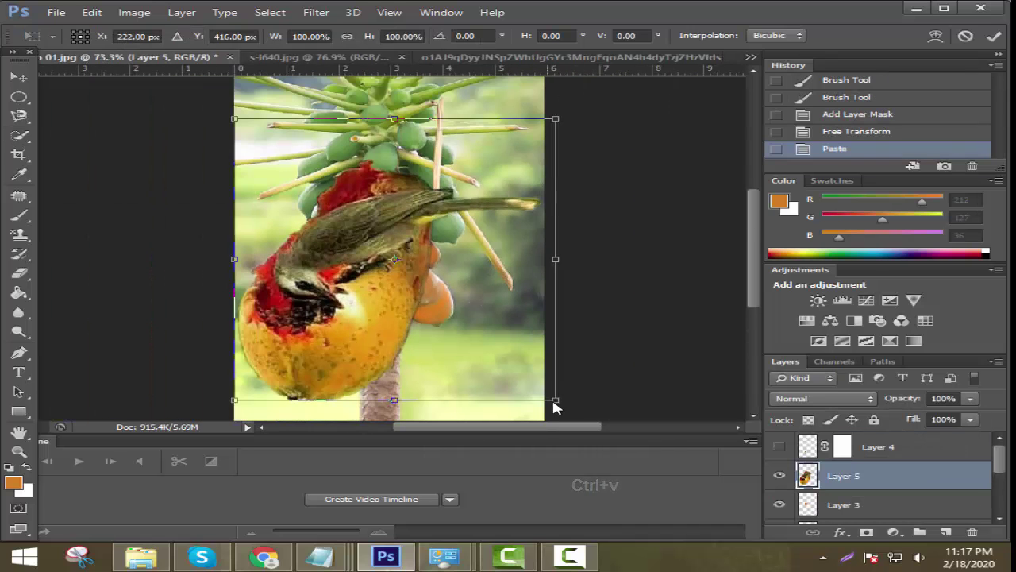
drag(551, 403, 360, 228)
scroll(360, 228, down, 3)
scroll(317, 206, up, 4)
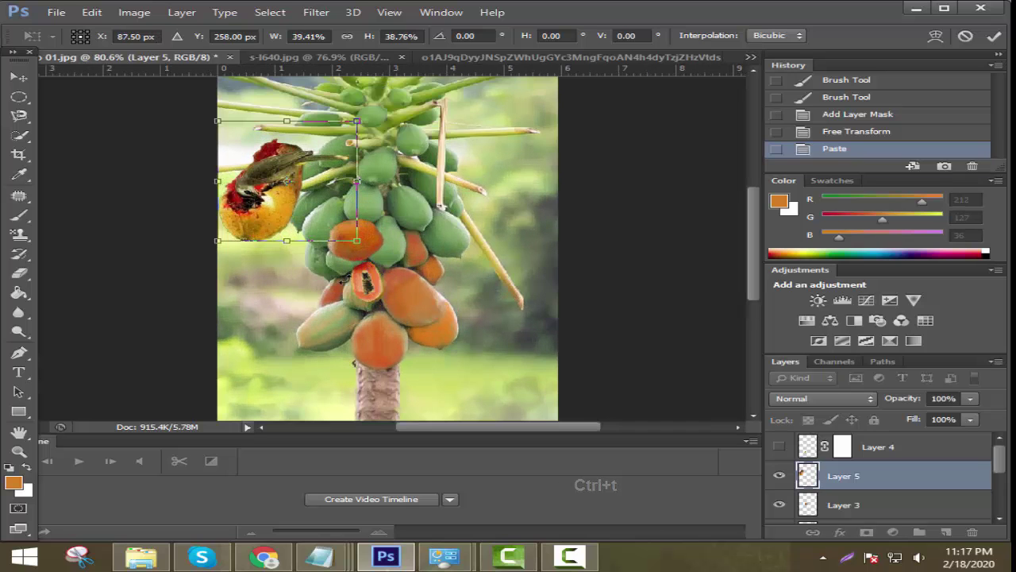
drag(298, 191, 343, 361)
scroll(343, 360, up, 2)
drag(755, 297, 756, 353)
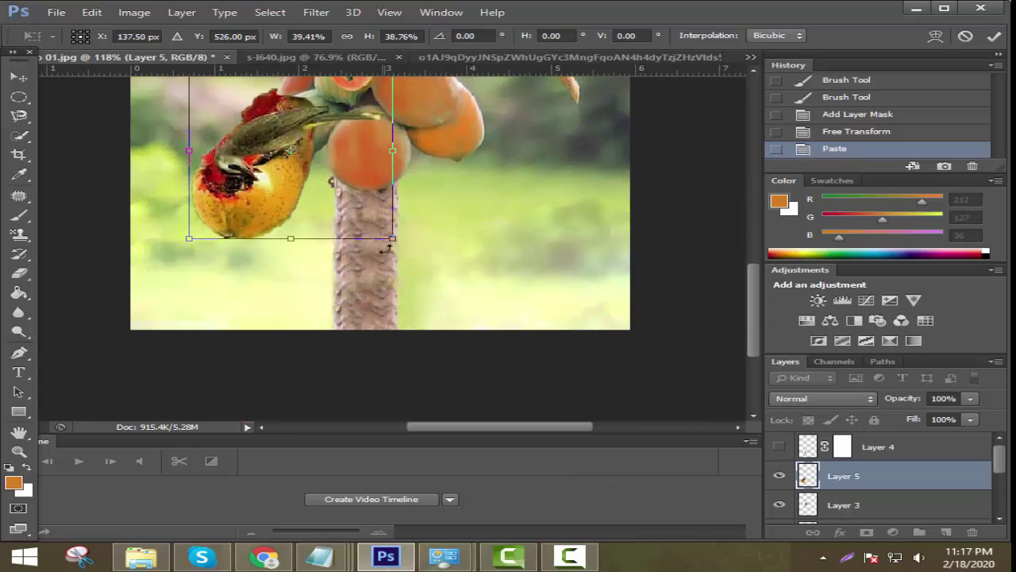
Shrink the bird and papaya to about 28% width and 23% height and place them beneath the lowest fruits, beside the trunk.
drag(392, 228, 347, 181)
drag(395, 241, 394, 228)
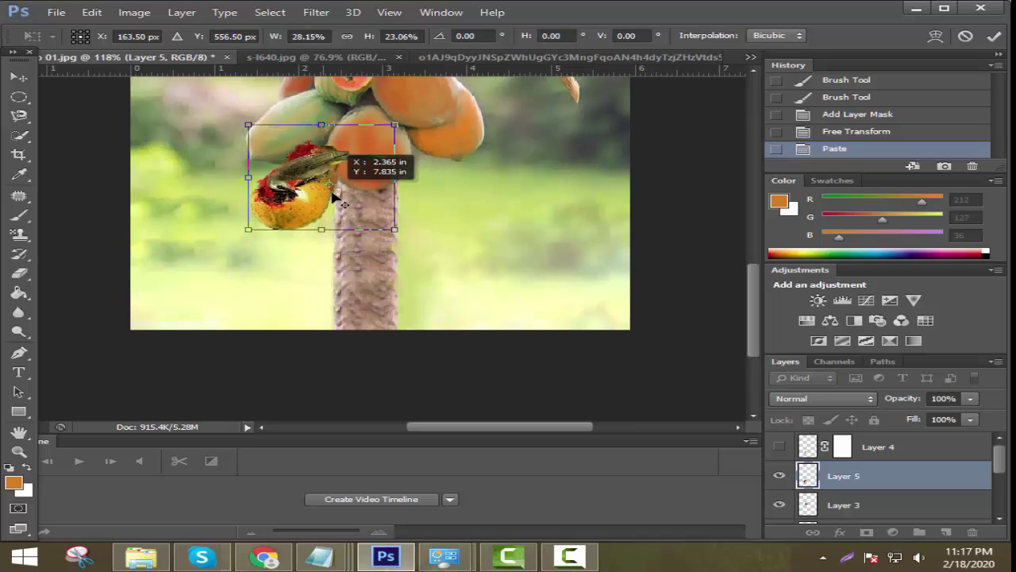
drag(331, 189, 380, 219)
scroll(364, 214, up, 1)
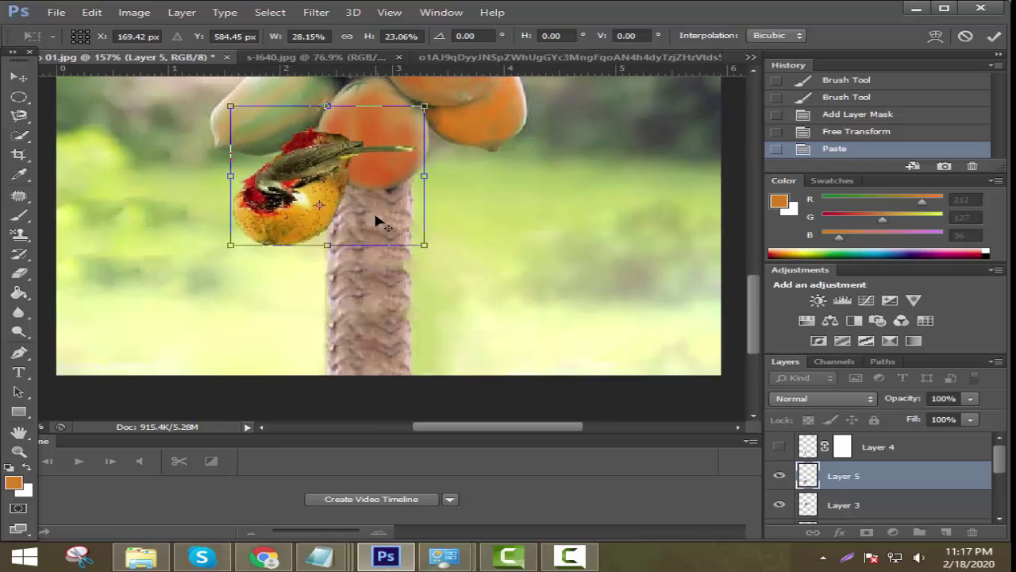
scroll(380, 220, down, 2)
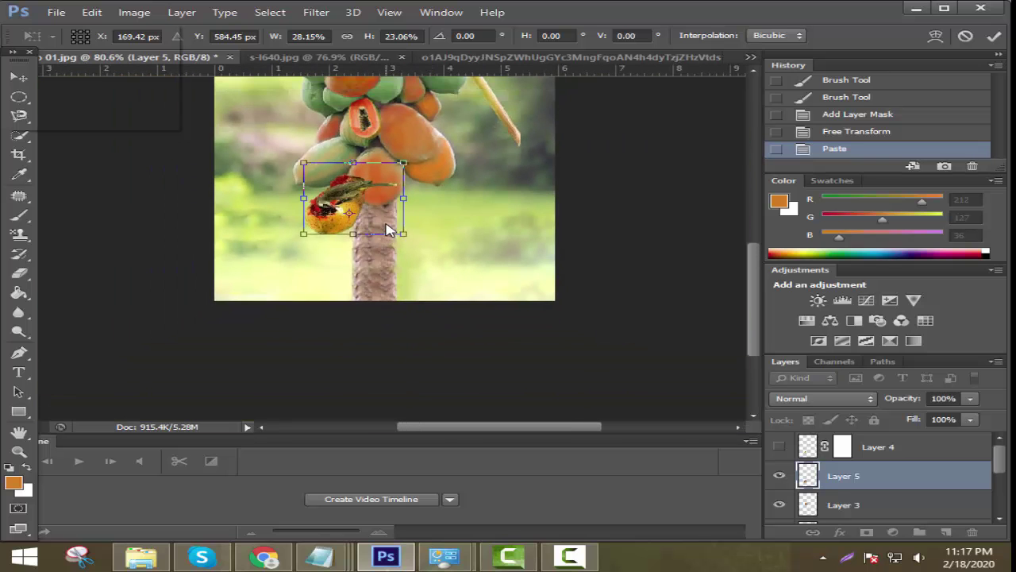
key(Return)
Set the opacity of the bird and papaya layer to 92%.
key(w)
scroll(381, 220, up, 3)
scroll(381, 220, down, 2)
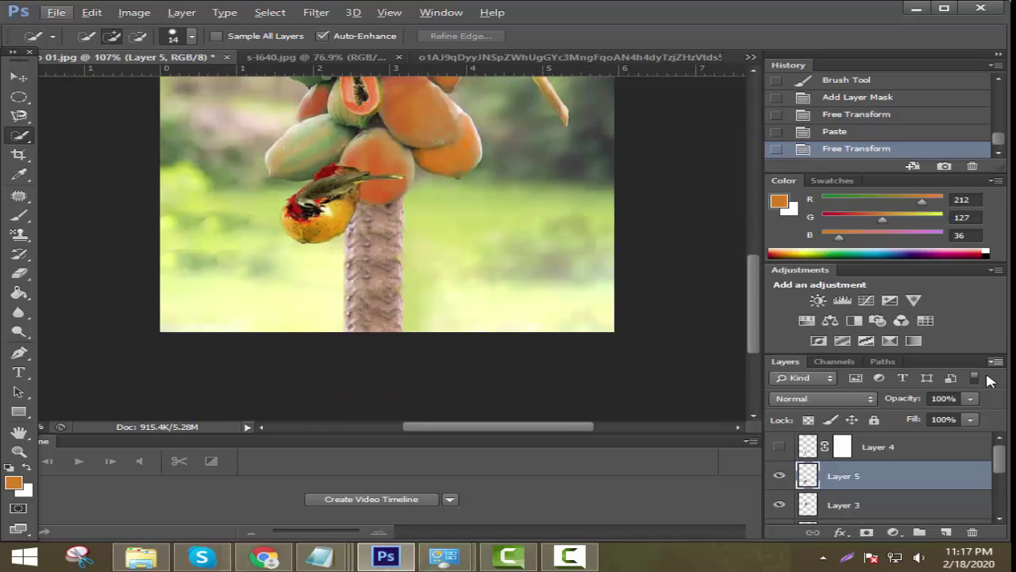
click(970, 398)
drag(954, 419, 964, 413)
Soften the edges of the pasted bird and papaya with the Blur tool at 50% strength, starting along the bird's tail.
click(21, 312)
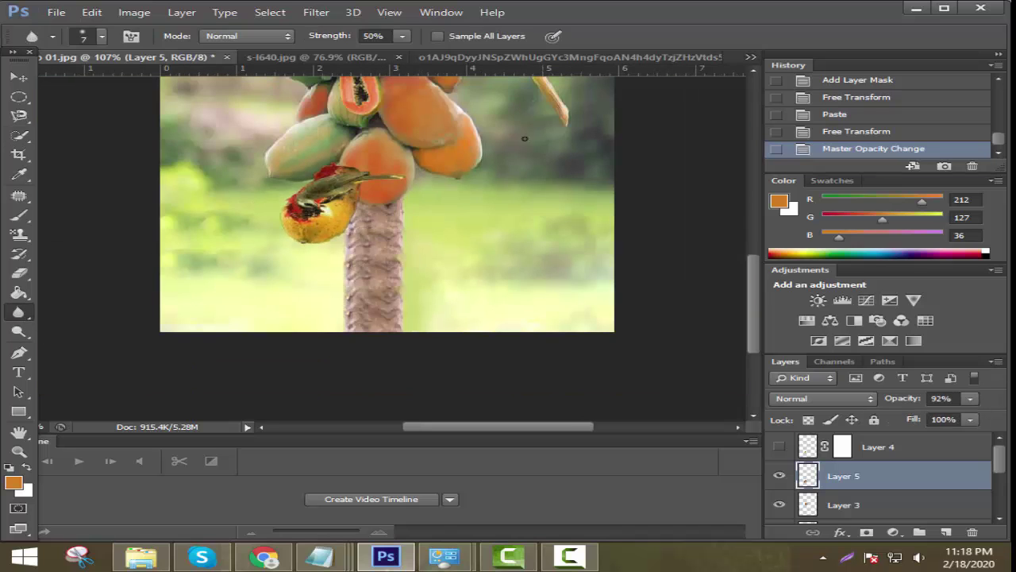
scroll(301, 166, up, 3)
drag(400, 166, 332, 181)
scroll(341, 175, up, 1)
scroll(560, 224, down, 5)
scroll(560, 225, up, 1)
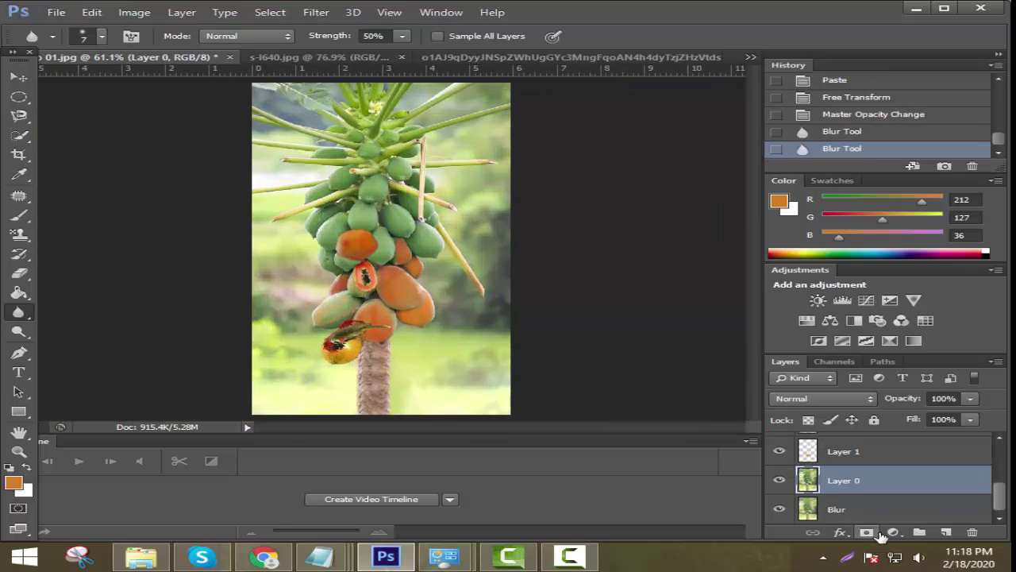
Add a Hue/Saturation adjustment layer above Layer 0 and set its Master saturation to +7.
click(893, 532)
click(835, 351)
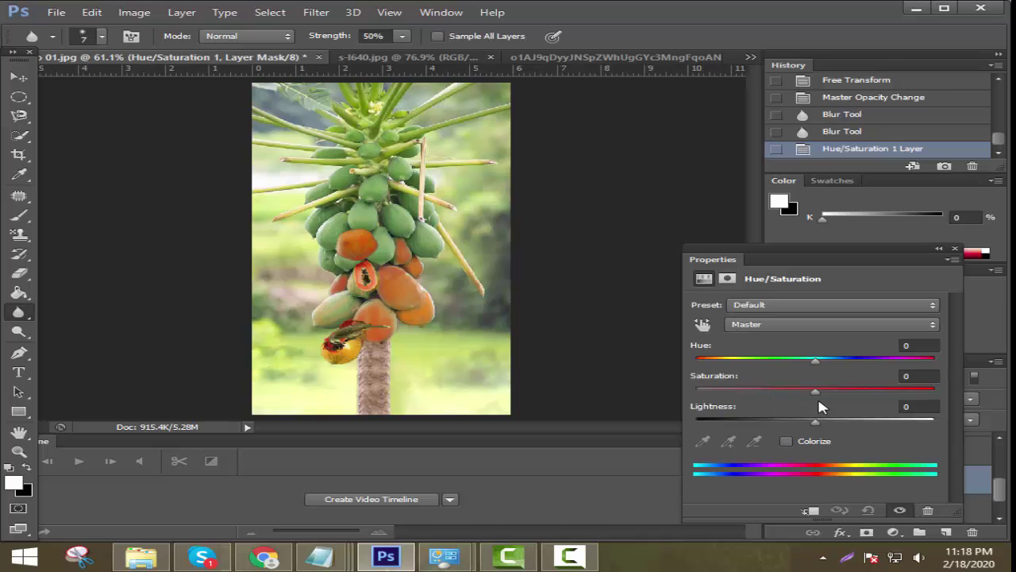
mouse_move(830, 398)
mouse_down()
mouse_move(783, 397)
mouse_move(823, 393)
mouse_up()
In the Hue/Saturation adjustment, set the saturation of the Reds to +8 and of the Cyans to +17.
click(799, 325)
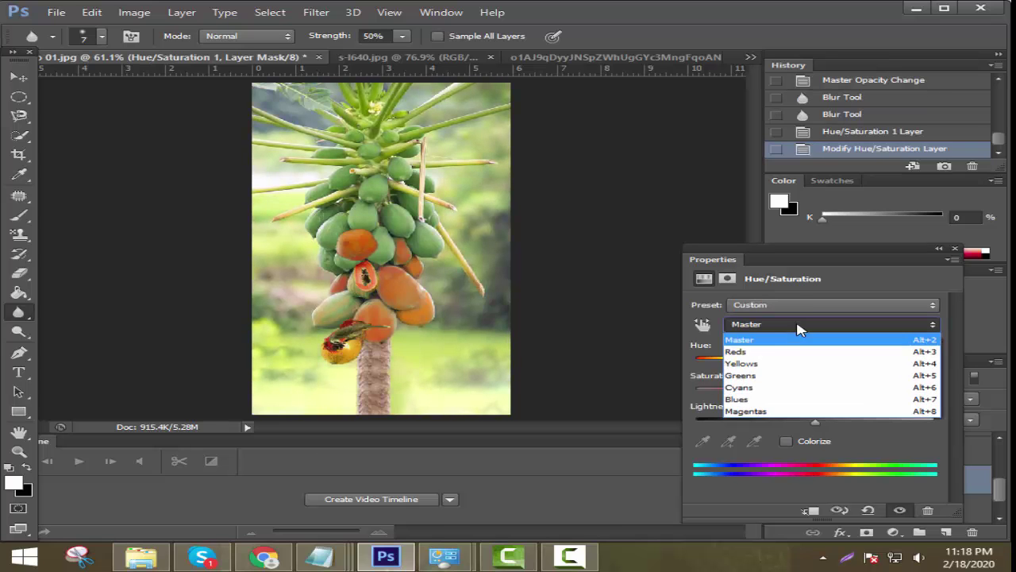
click(783, 352)
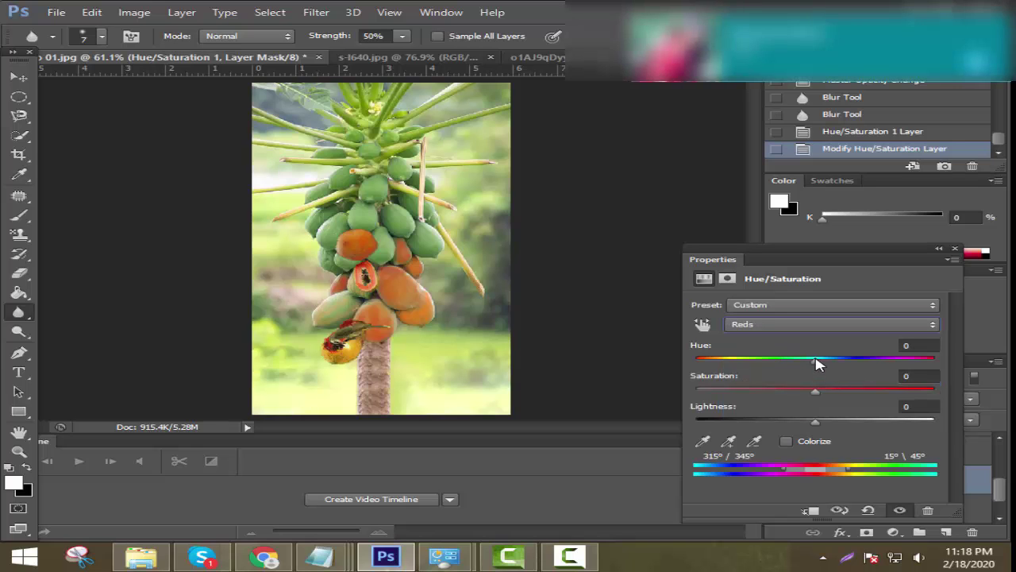
mouse_move(816, 390)
mouse_down()
mouse_move(833, 390)
mouse_move(788, 392)
mouse_move(821, 390)
mouse_up()
click(826, 324)
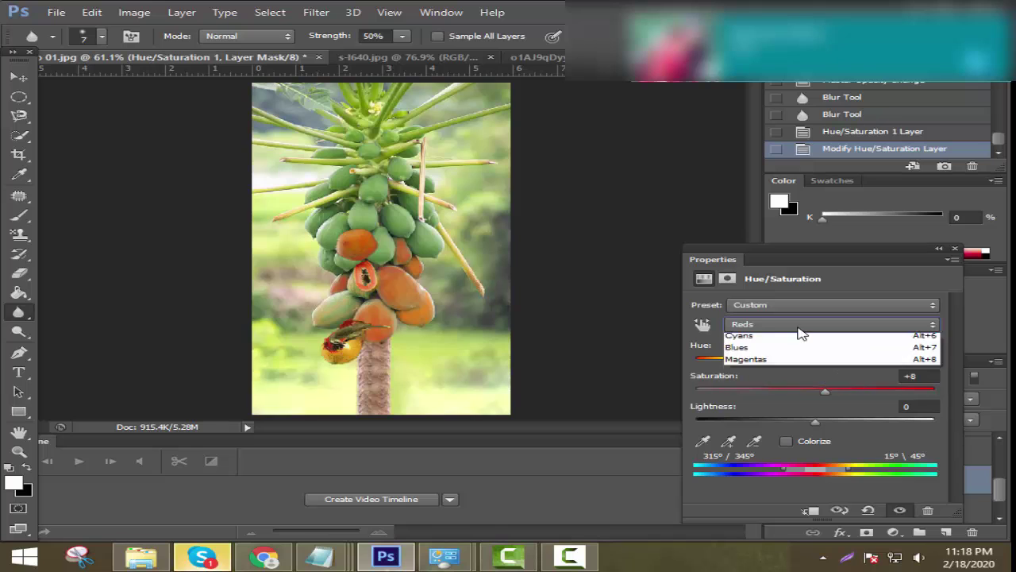
click(784, 388)
drag(816, 389, 835, 407)
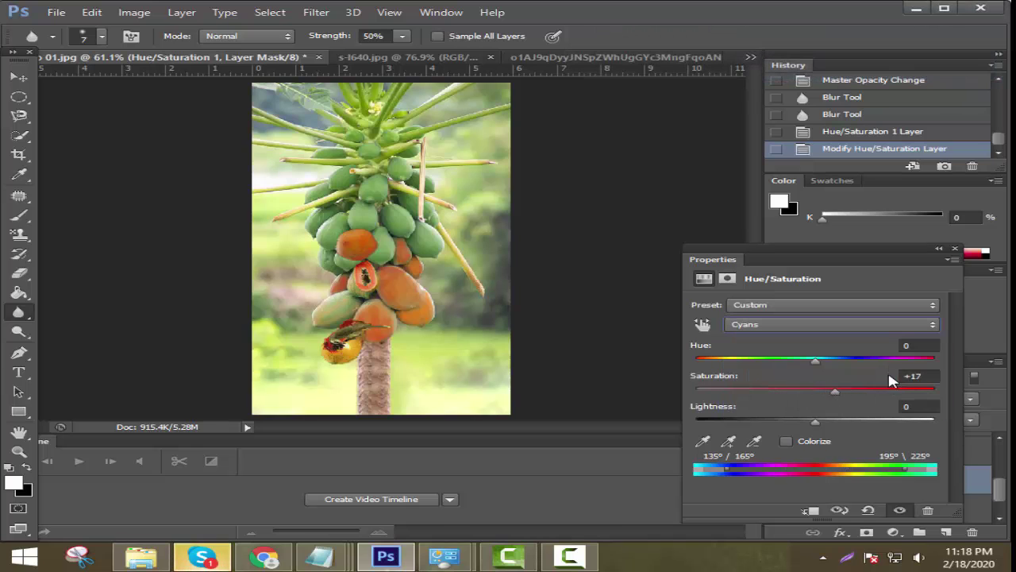
Try Colorize on the Hue/Saturation adjustment, turn it back off, and clip the adjustment to Layer 0.
click(787, 442)
click(786, 441)
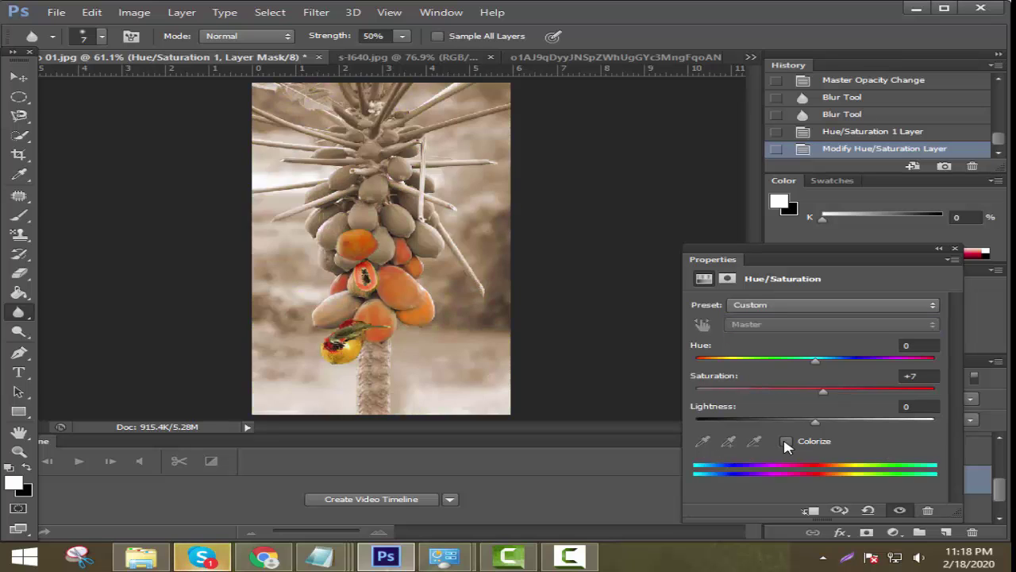
click(812, 511)
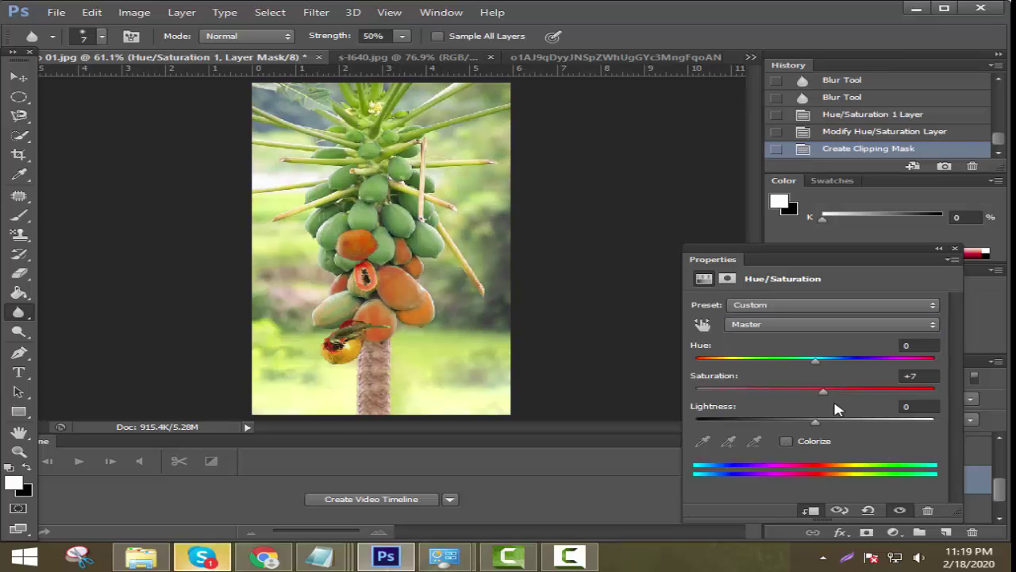
drag(836, 393, 823, 390)
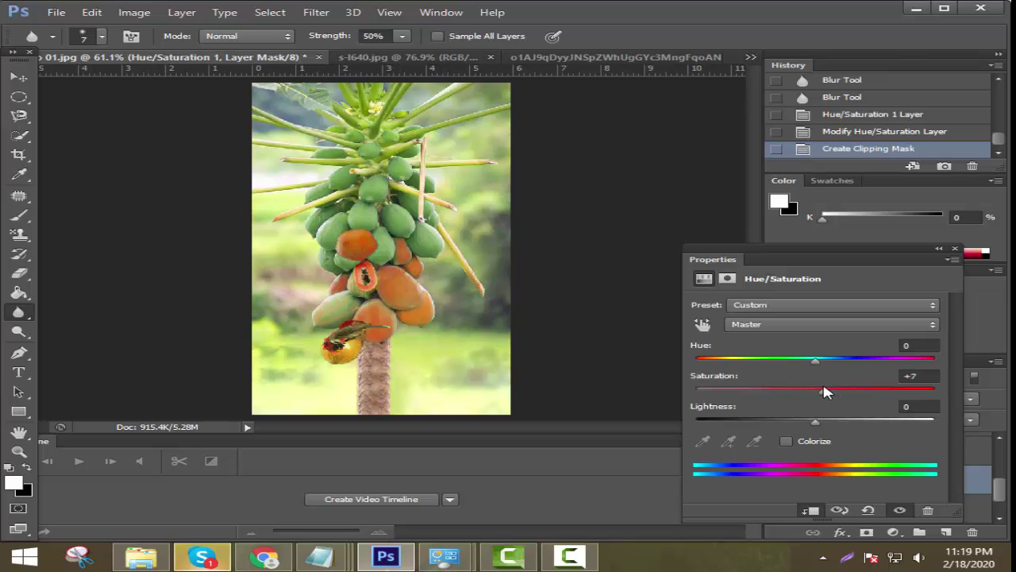
Set the saturation of the Yellows to +22 in the Hue/Saturation adjustment and close its properties.
click(796, 326)
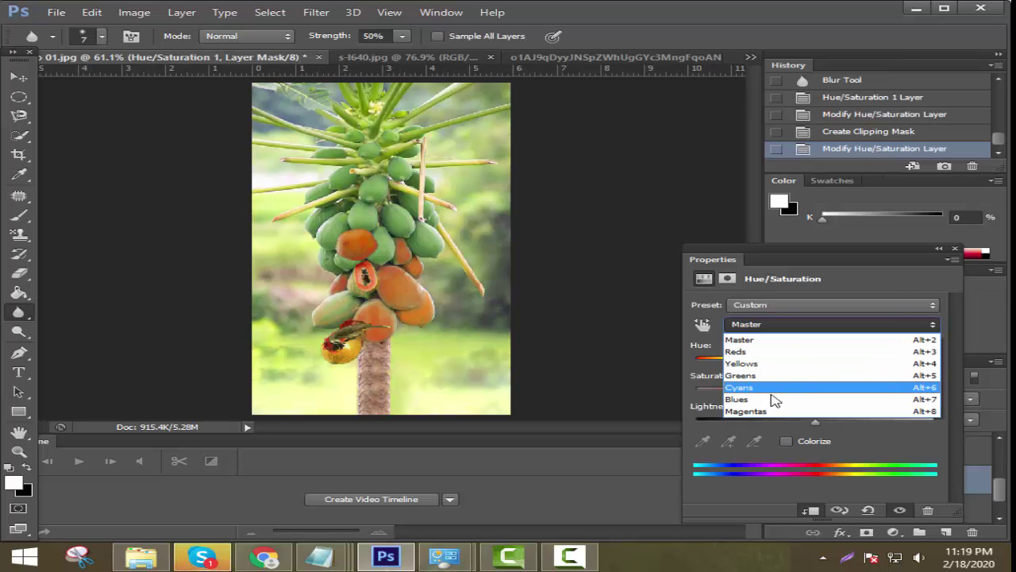
click(766, 364)
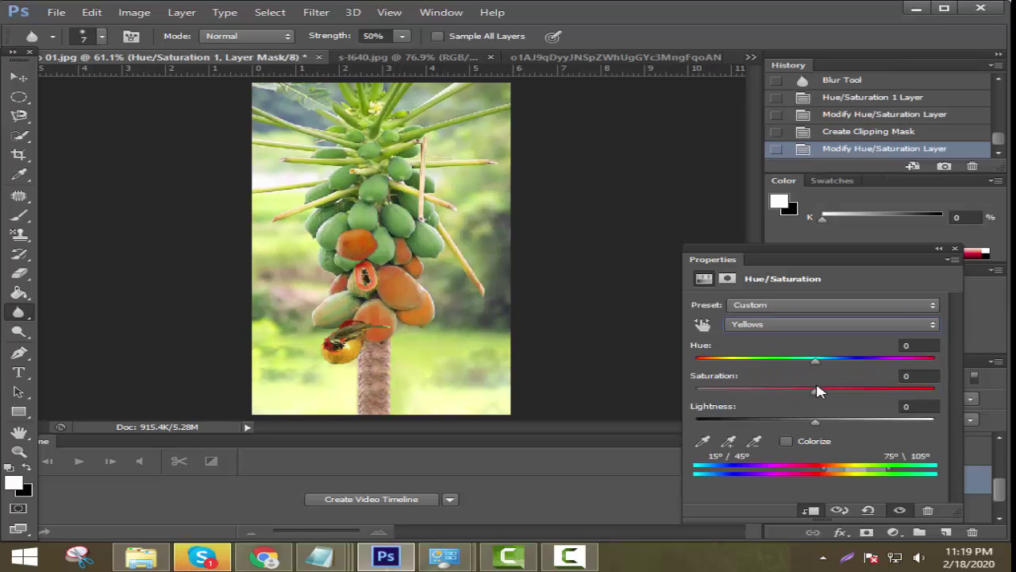
drag(817, 394, 845, 397)
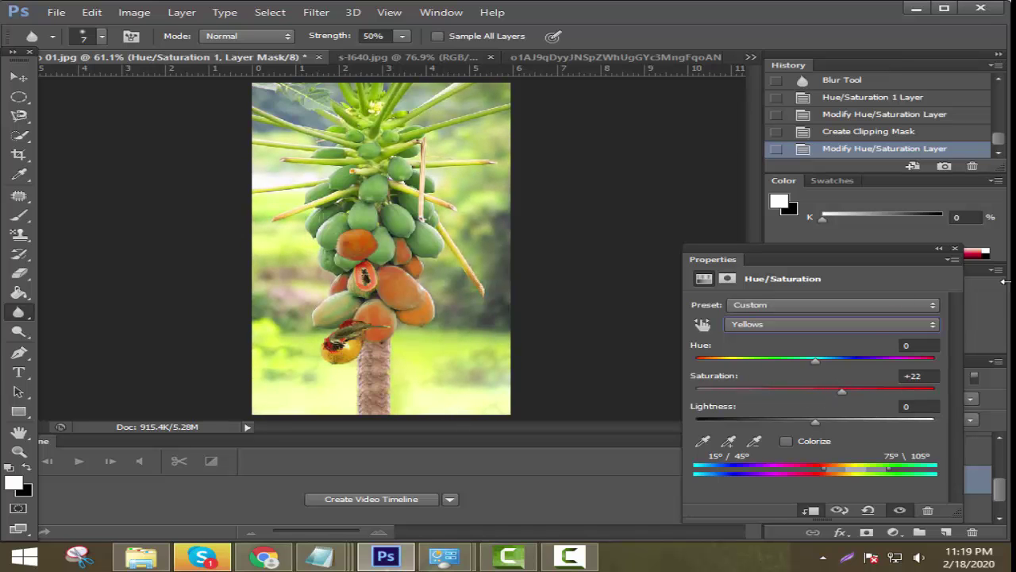
click(955, 247)
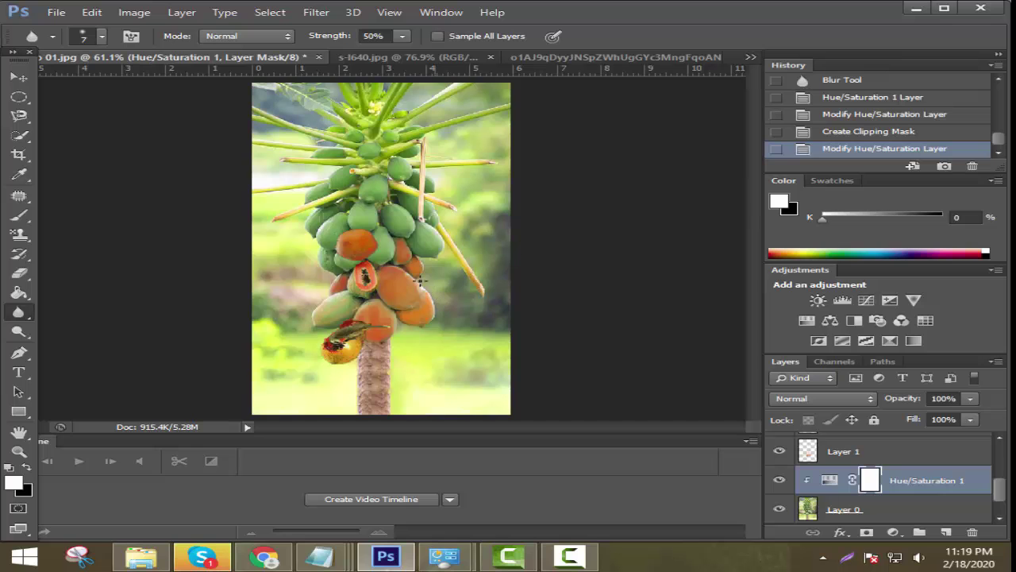
Save a copy of the finished image in the Downloads folder as the JPEG file dfdfdfdfd.jpg.
key(ctrl+plus)
key(ctrl+minus)
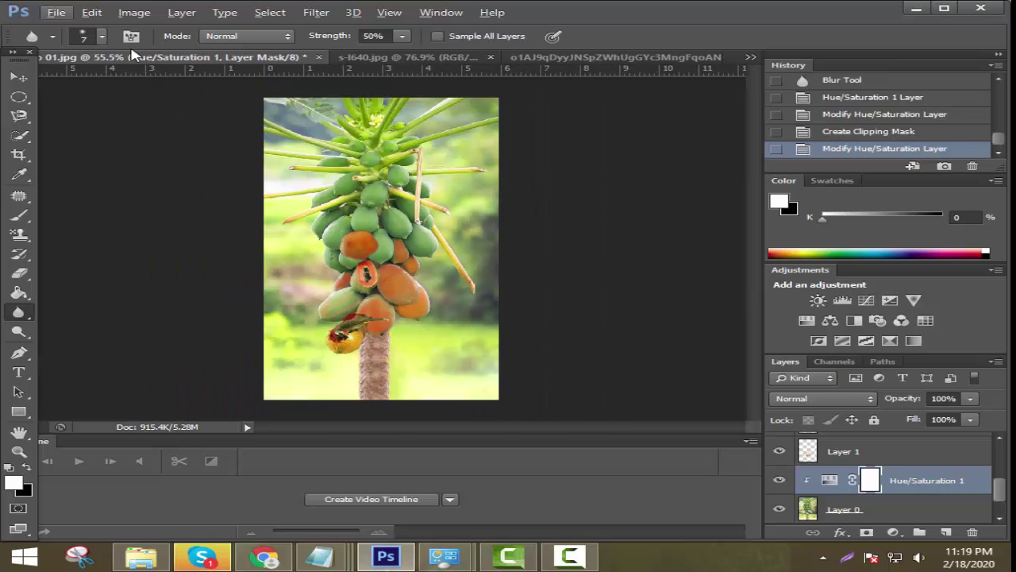
click(47, 12)
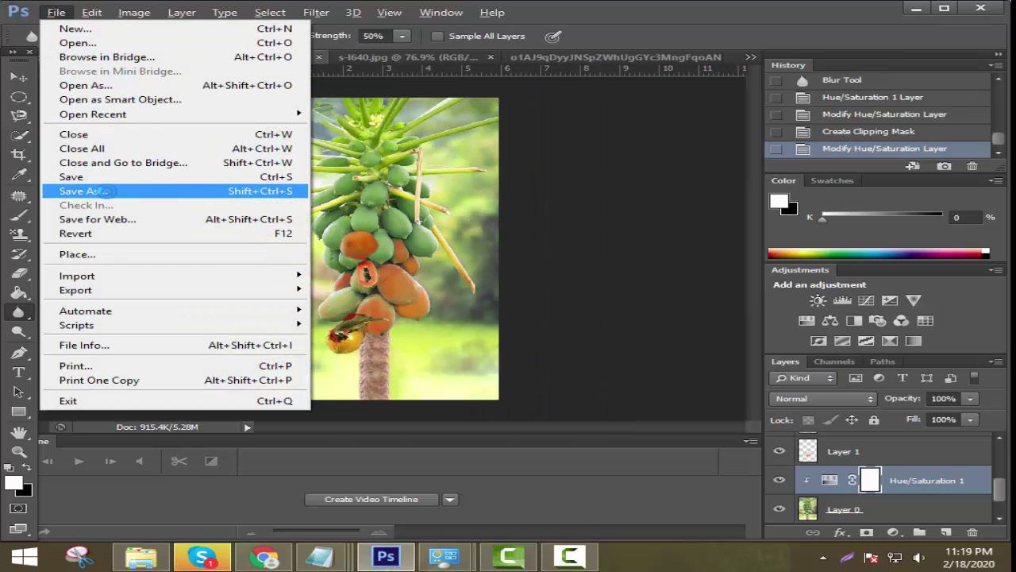
click(103, 191)
text(dfsfsfs)
click(288, 359)
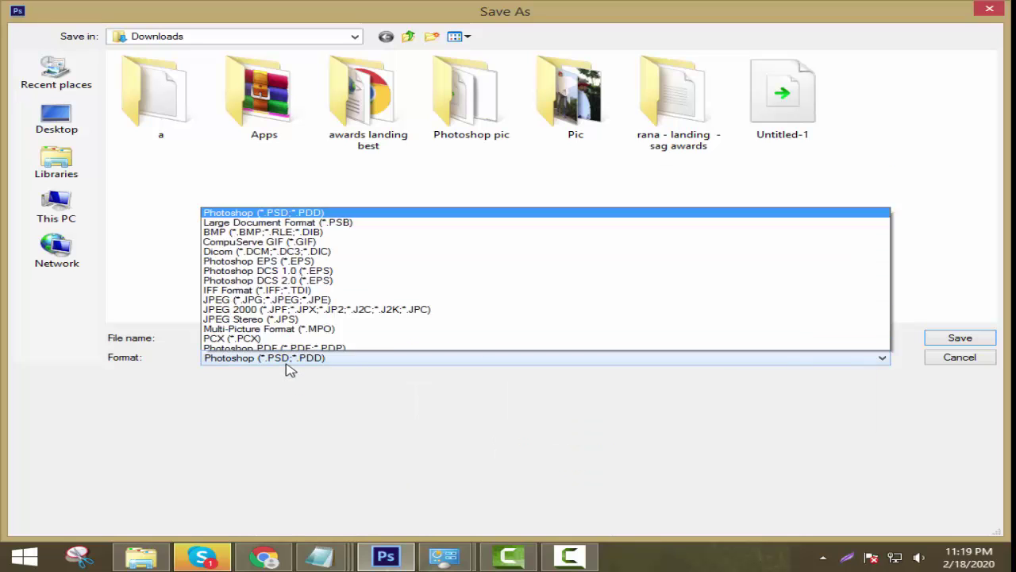
click(270, 236)
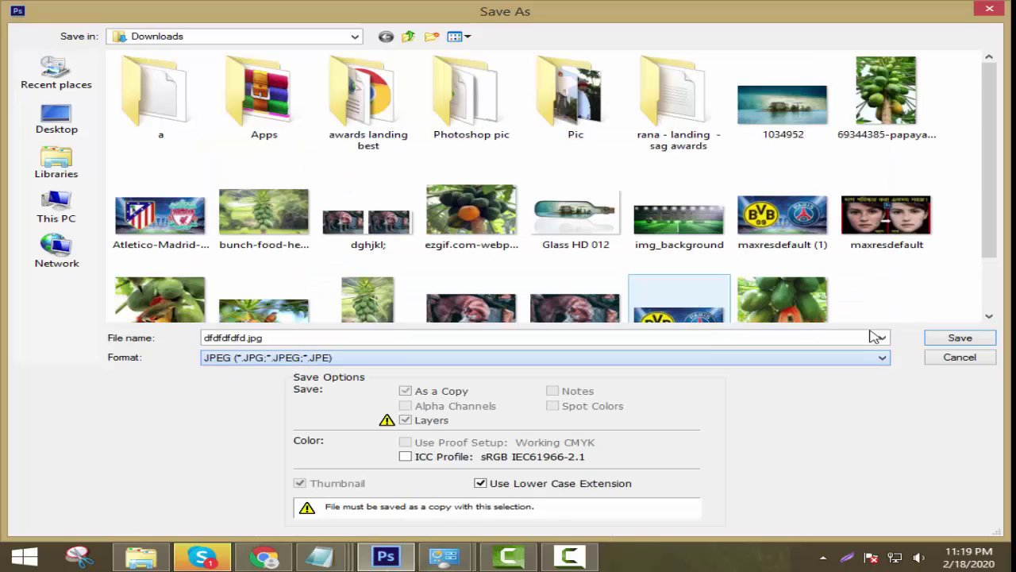
click(961, 339)
click(627, 144)
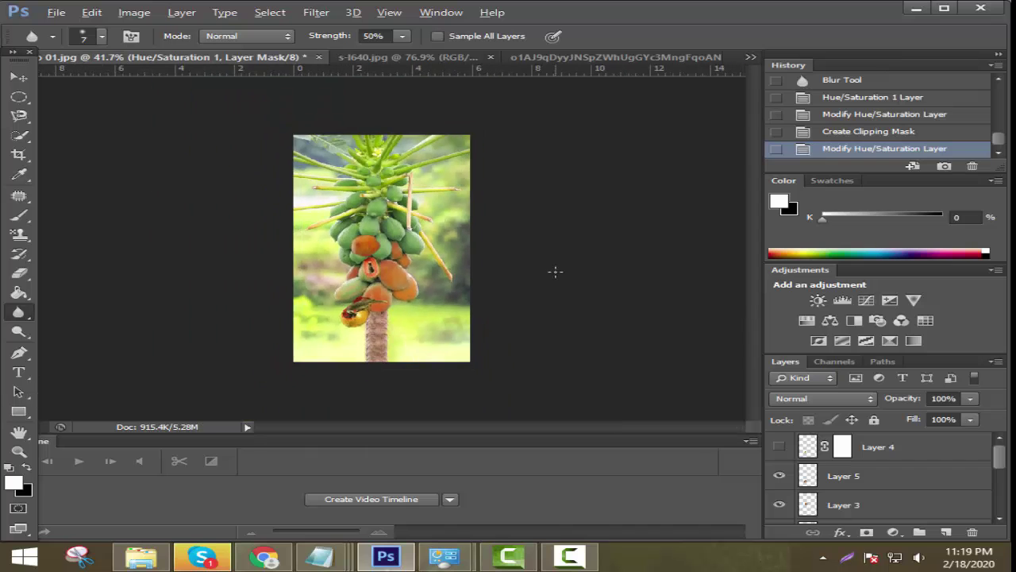